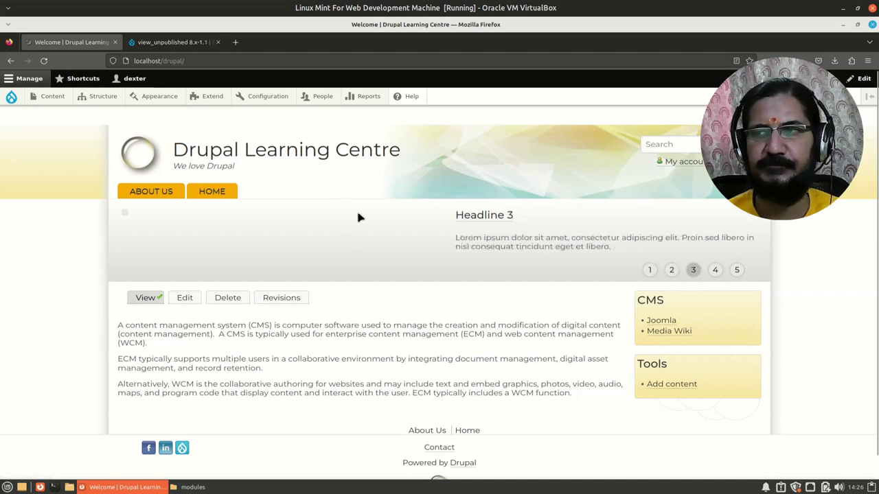
Open a new Firefox private window and load localhost/drupal/
{"action": "left_click", "coordinate": [868, 61]}
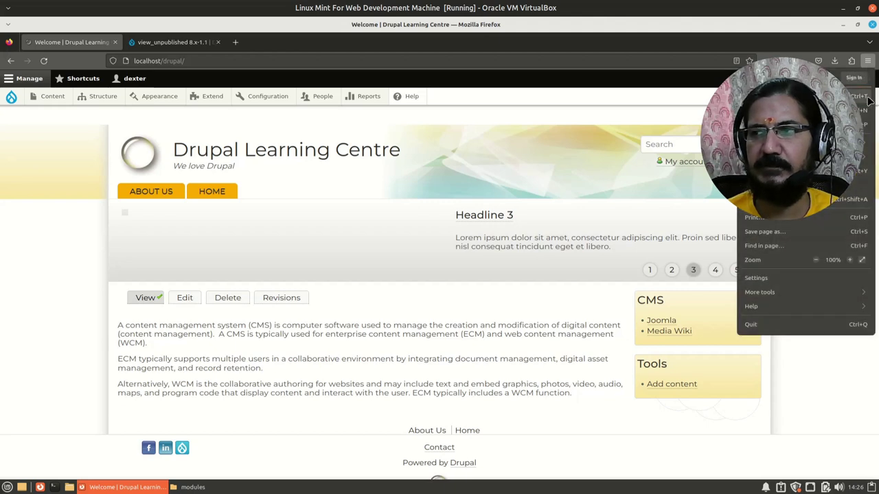
{"action": "left_click", "coordinate": [866, 123]}
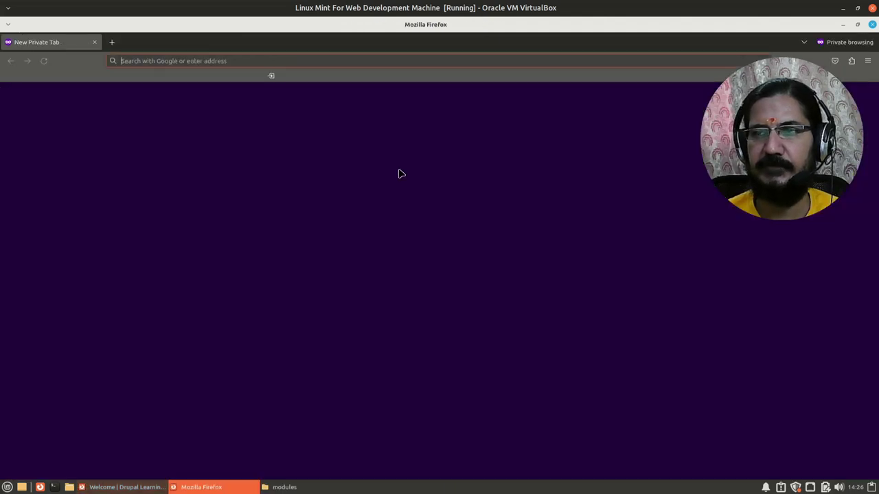
{"action": "left_click", "coordinate": [182, 60]}
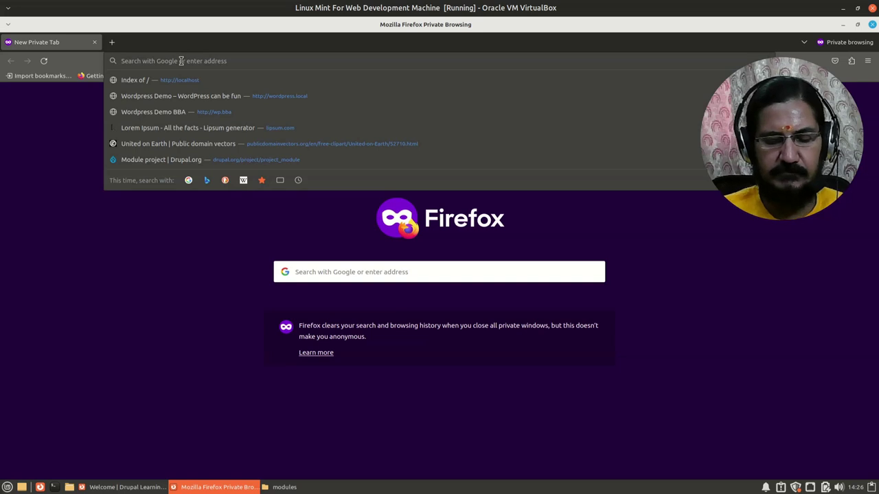
{"action": "type", "text": "local"}
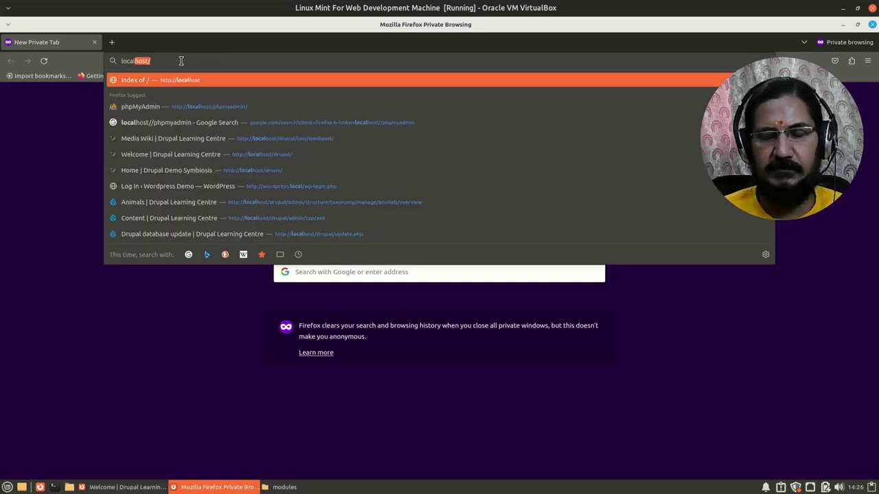
{"action": "type", "text": "host/d"}
{"action": "key", "text": "Return"}
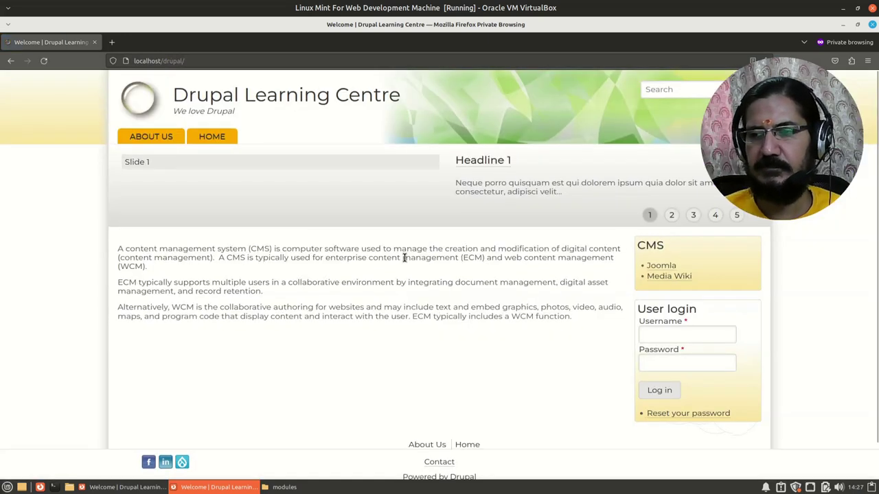
Sign in through the User login block as the author user with its password
{"action": "left_click", "coordinate": [663, 335]}
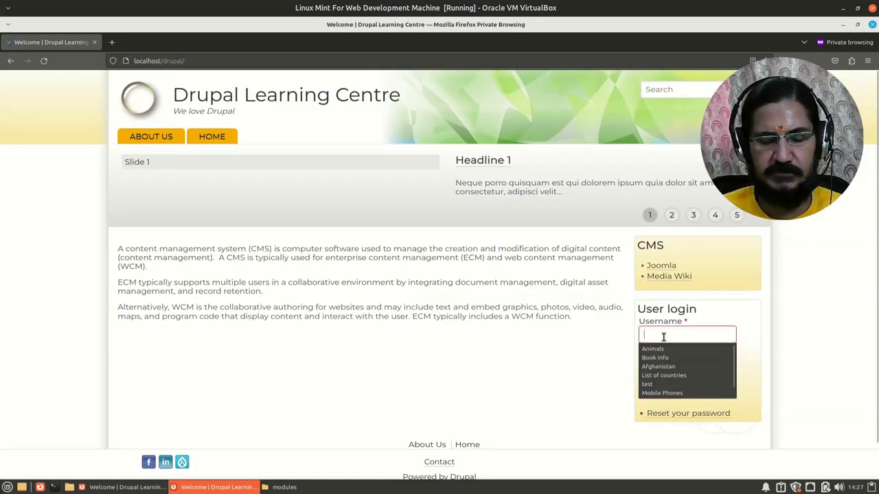
{"action": "type", "text": "author"}
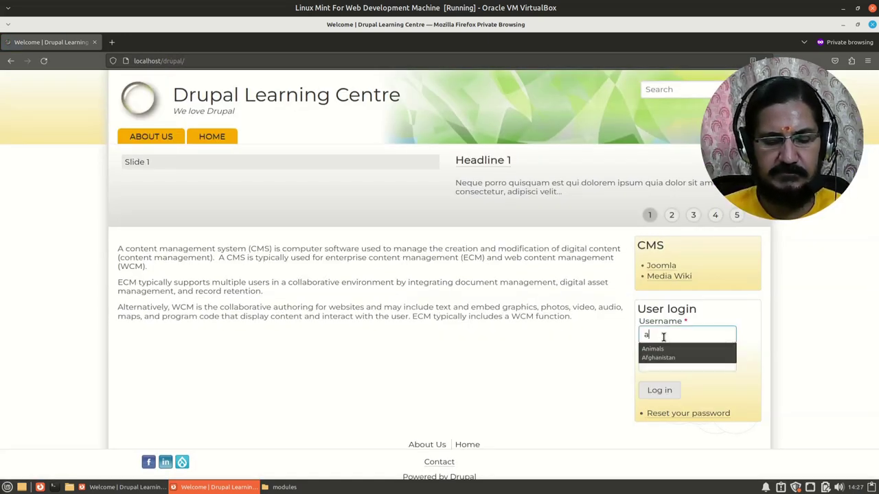
{"action": "key", "text": "Tab"}
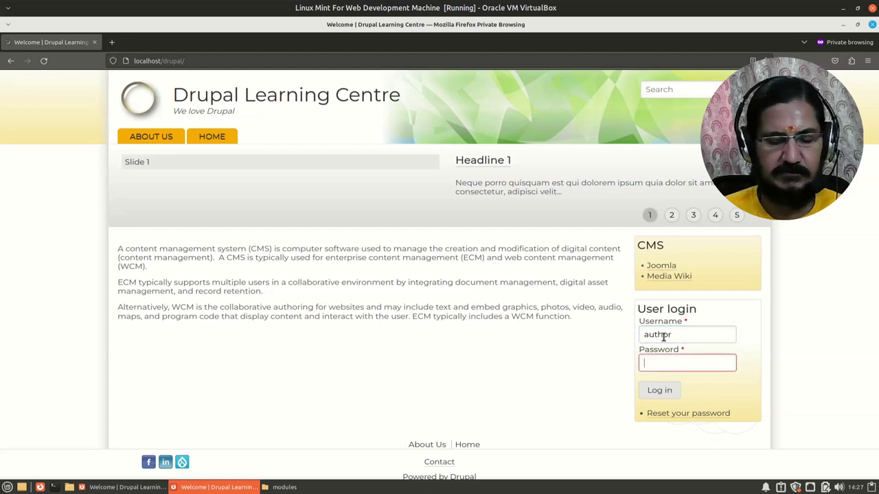
{"action": "type", "text": "author"}
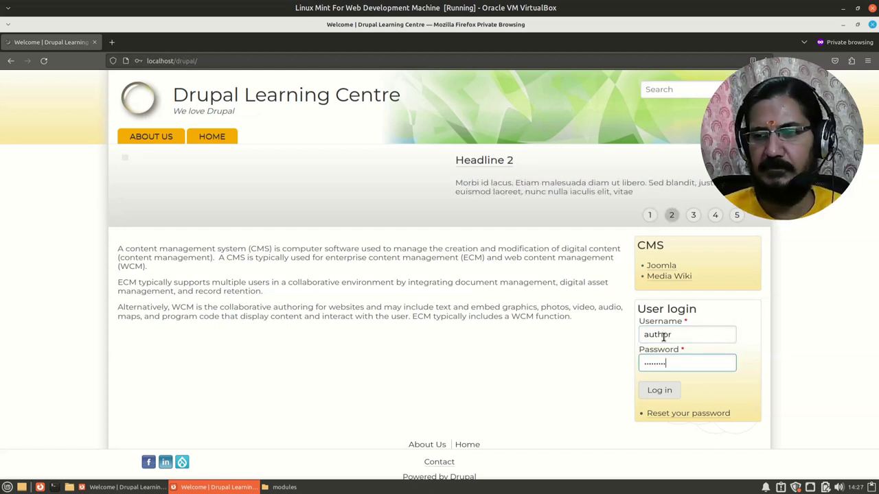
{"action": "key", "text": "Return"}
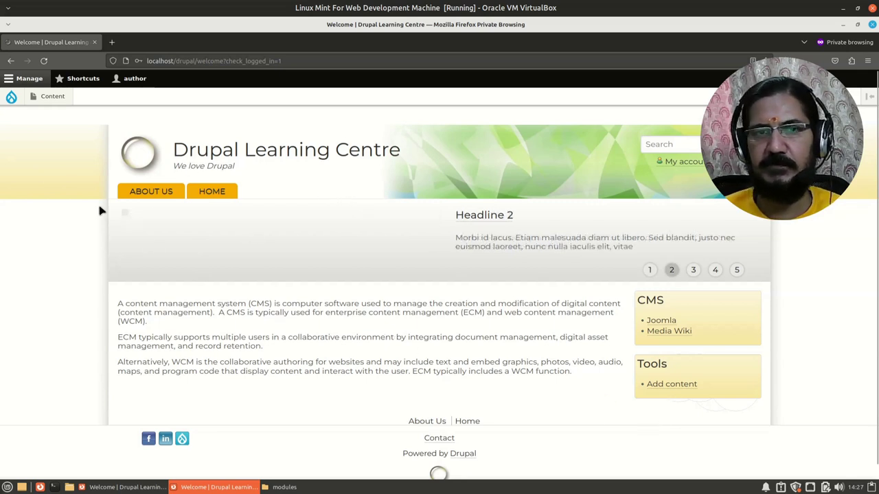
Open Add content, view the Article form, then return to the content type list
{"action": "mouse_move", "coordinate": [52, 103]}
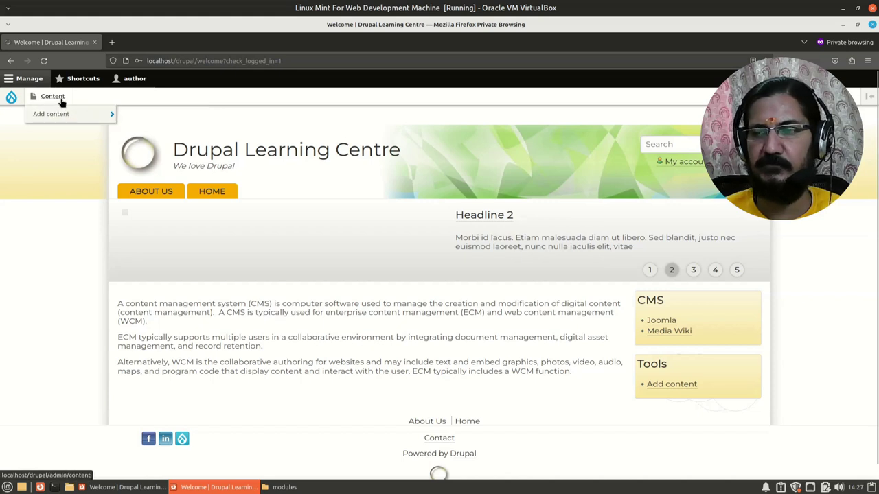
{"action": "left_click", "coordinate": [690, 385]}
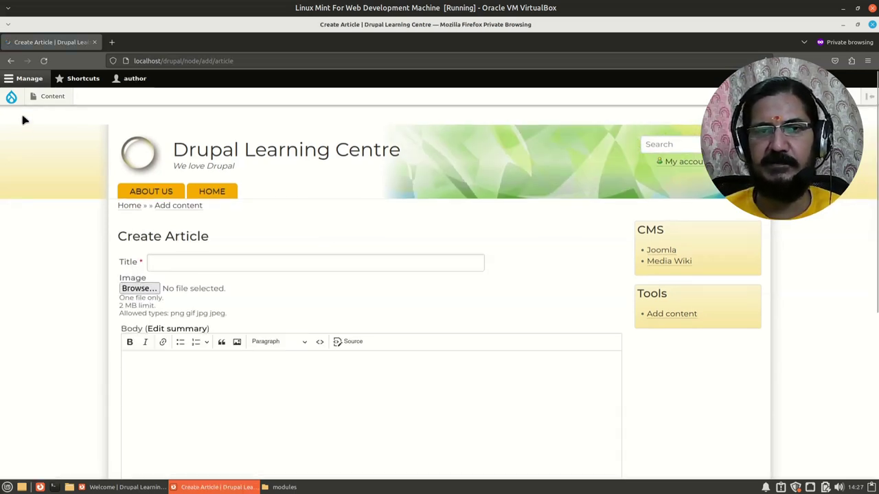
{"action": "left_click", "coordinate": [11, 61]}
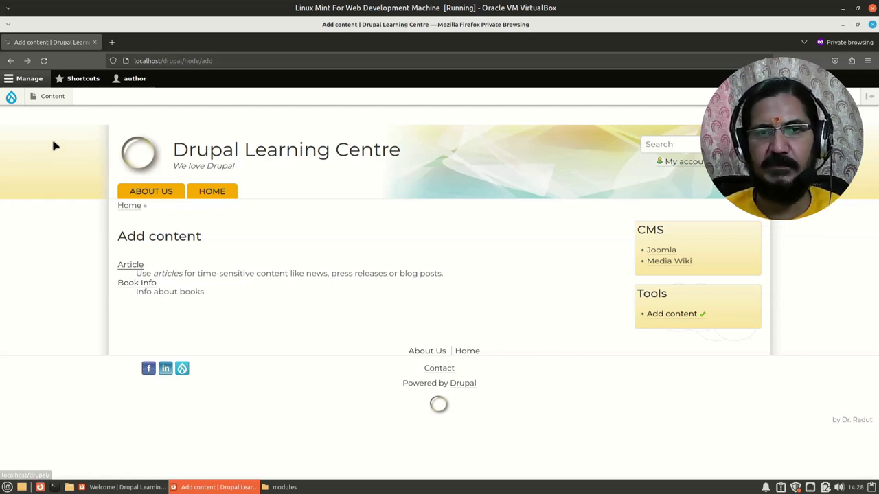
{"action": "mouse_move", "coordinate": [53, 101]}
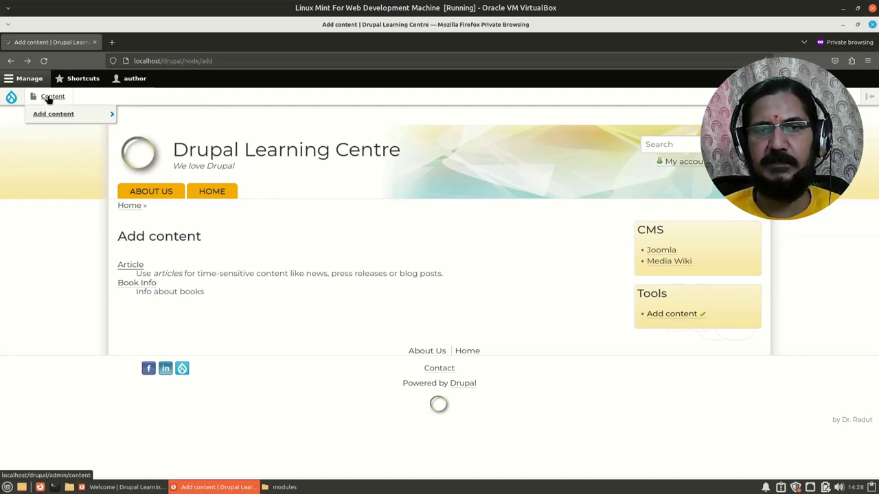
Open the Content overview and scroll through the articles, book and basic pages
{"action": "left_click", "coordinate": [48, 99]}
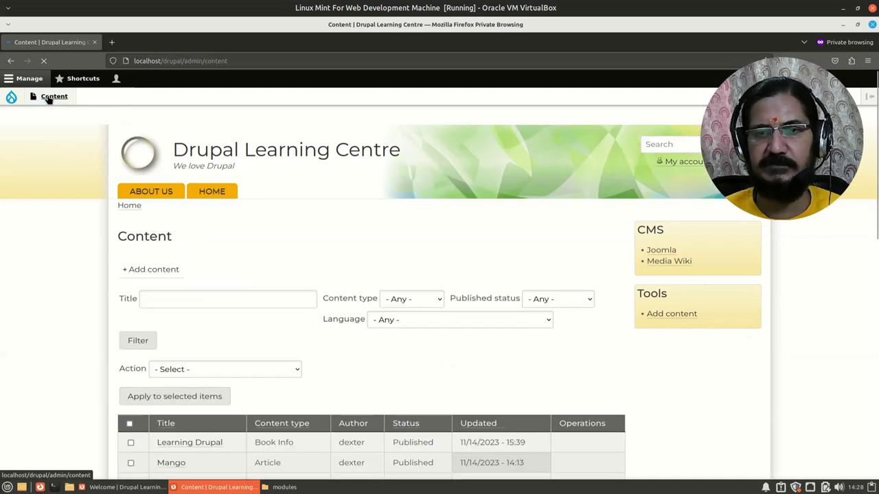
{"action": "scroll", "coordinate": [105, 303], "scroll_direction": "down", "scroll_amount": 1}
{"action": "scroll", "coordinate": [105, 303], "scroll_direction": "down", "scroll_amount": 4}
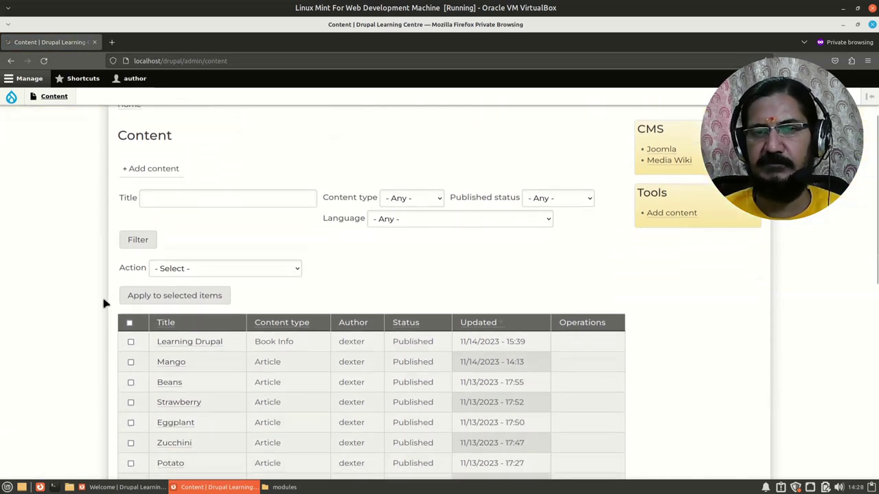
{"action": "scroll", "coordinate": [105, 304], "scroll_direction": "down", "scroll_amount": 2}
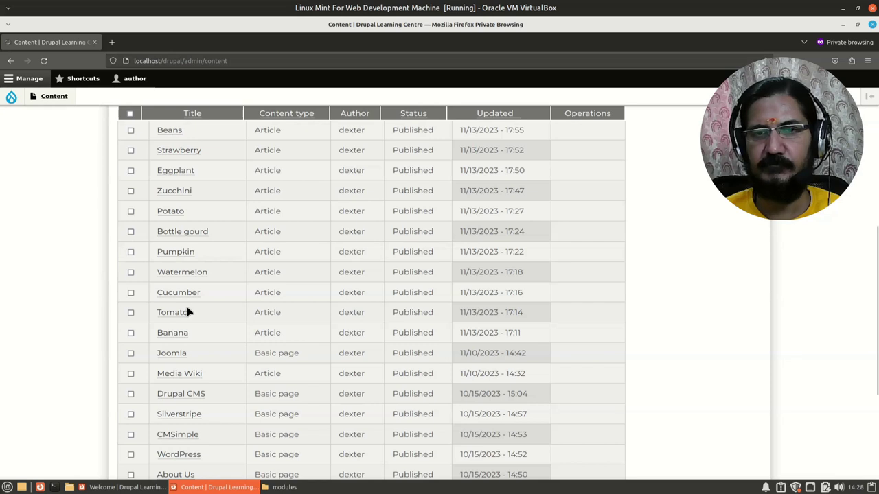
{"action": "scroll", "coordinate": [186, 306], "scroll_direction": "down", "scroll_amount": 3}
{"action": "scroll", "coordinate": [178, 308], "scroll_direction": "up", "scroll_amount": 7}
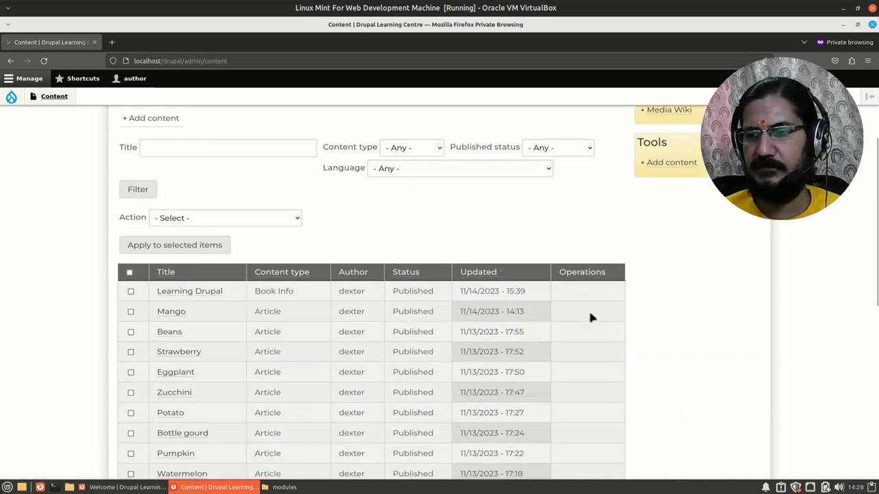
{"action": "scroll", "coordinate": [585, 431], "scroll_direction": "down", "scroll_amount": 2}
{"action": "scroll", "coordinate": [227, 264], "scroll_direction": "up", "scroll_amount": 3}
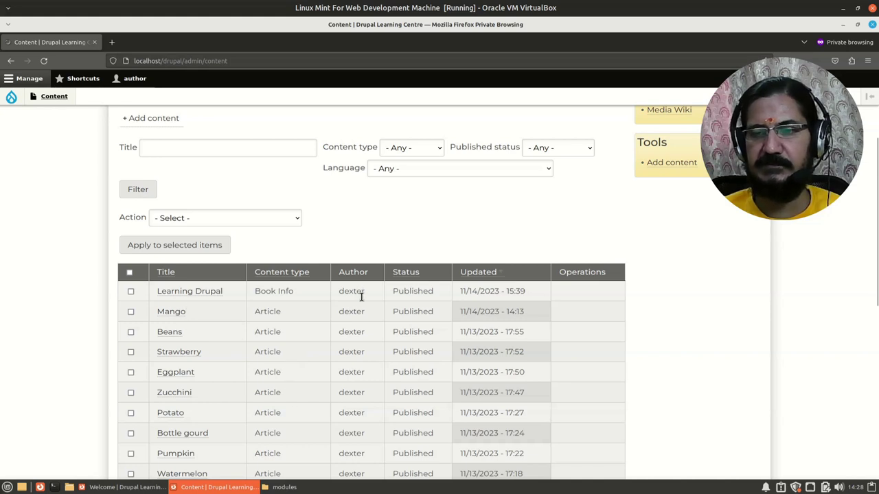
{"action": "scroll", "coordinate": [356, 385], "scroll_direction": "down", "scroll_amount": 3}
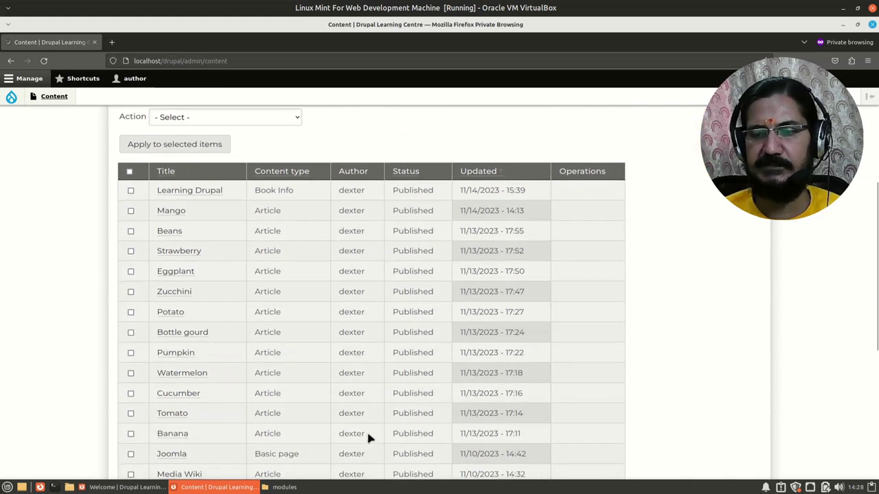
{"action": "scroll", "coordinate": [365, 443], "scroll_direction": "up", "scroll_amount": 7}
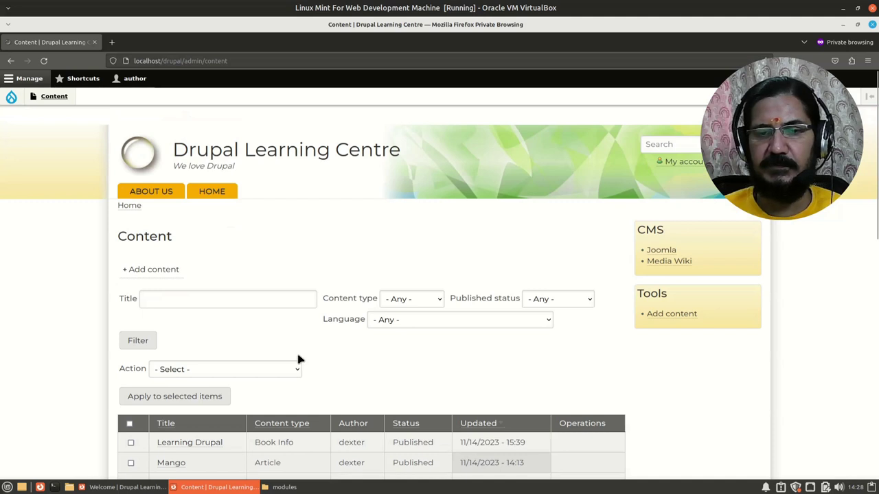
Start a new Article titled 'Drupal Permission' with a short body about roles and permissions
{"action": "left_click", "coordinate": [166, 275]}
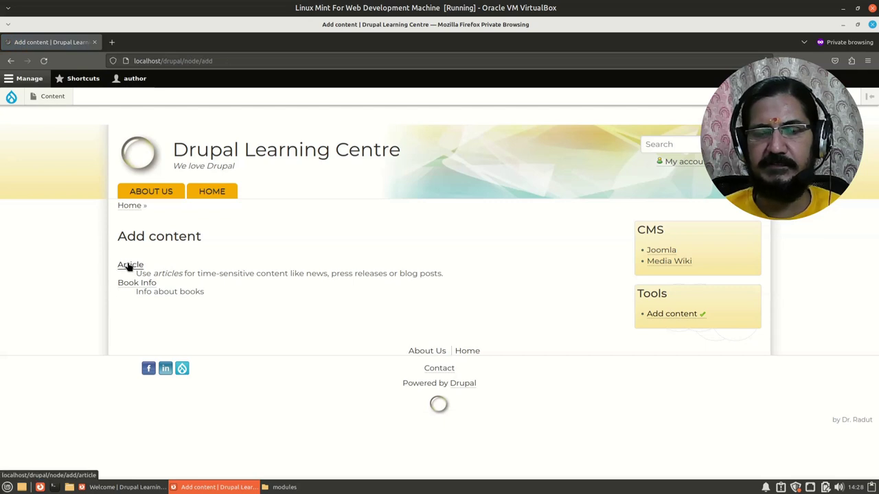
{"action": "left_click", "coordinate": [129, 266]}
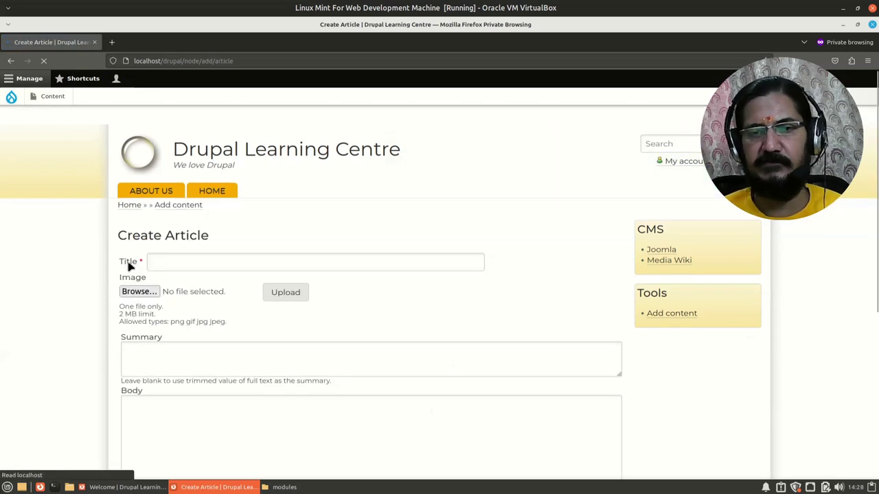
{"action": "left_click", "coordinate": [194, 264]}
{"action": "type", "text": "Drui"}
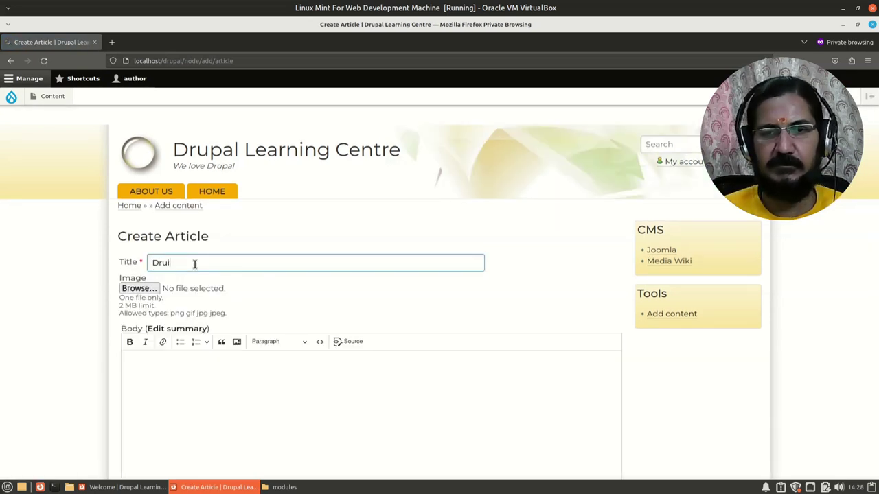
{"action": "key", "text": "BackSpace"}
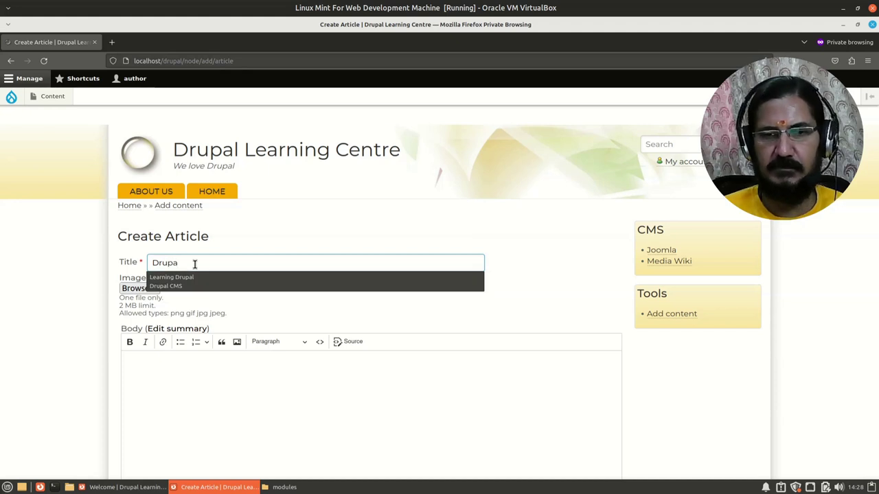
{"action": "type", "text": "pal Pr"}
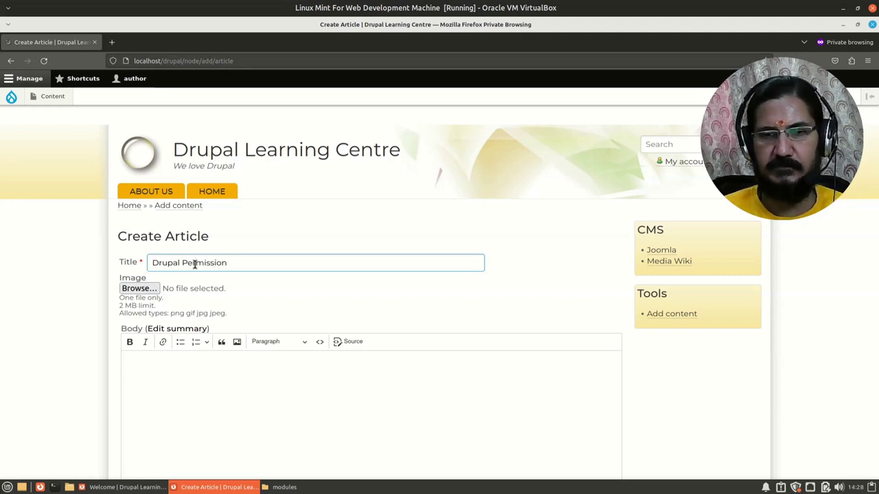
{"action": "scroll", "coordinate": [226, 363], "scroll_direction": "down", "scroll_amount": 1}
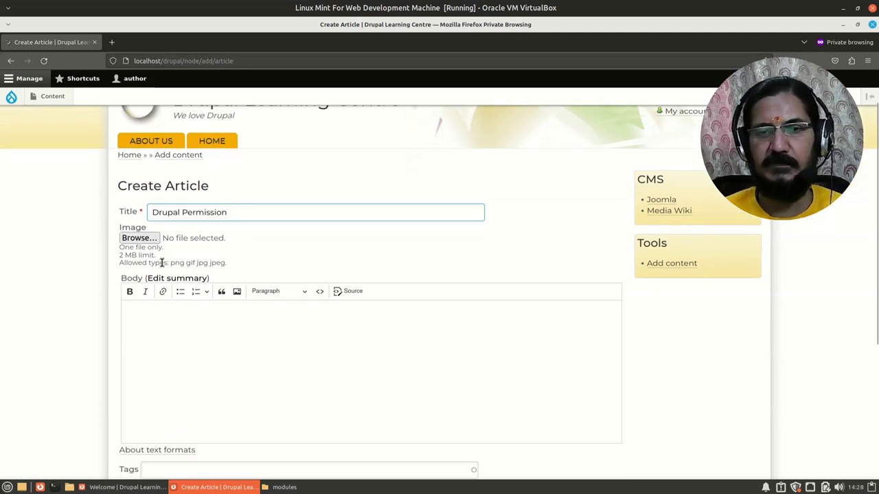
{"action": "left_click", "coordinate": [199, 325]}
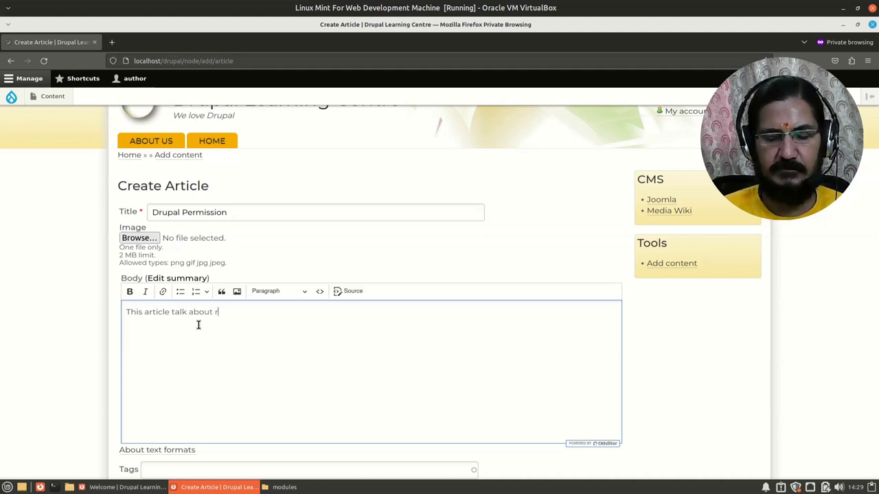
{"action": "type", "text": "d permissions in Drupal"}
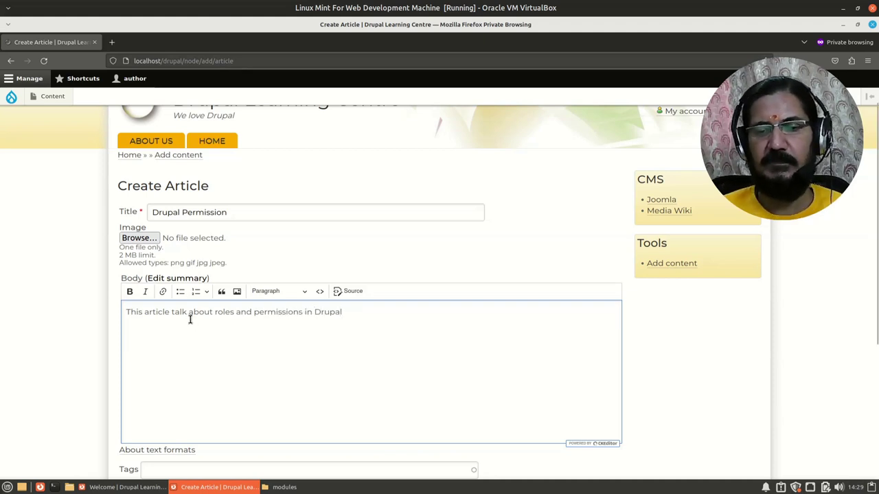
Tag the article Drupal, Permissions and fruit considered vegetable from the autocomplete suggestions
{"action": "scroll", "coordinate": [190, 319], "scroll_direction": "down", "scroll_amount": 3}
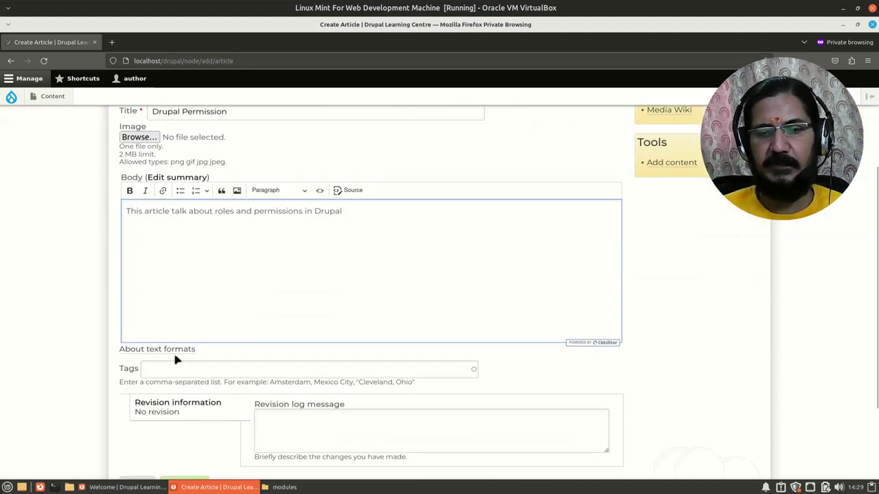
{"action": "left_click", "coordinate": [172, 369]}
{"action": "type", "text": "Drupa"}
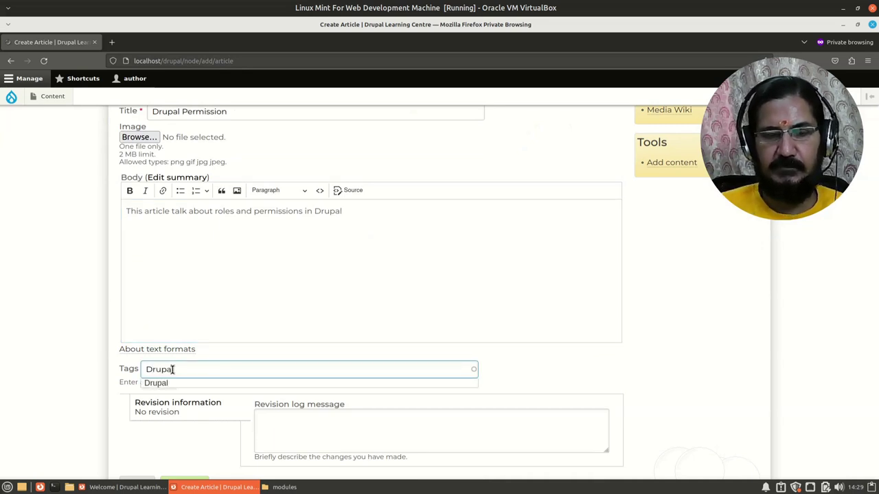
{"action": "type", "text": "l"}
{"action": "left_click", "coordinate": [166, 385]}
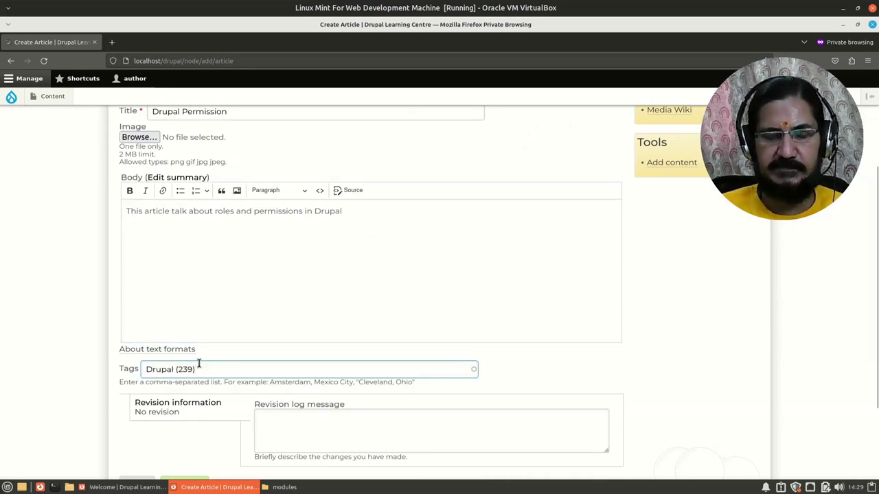
{"action": "type", "text": ","}
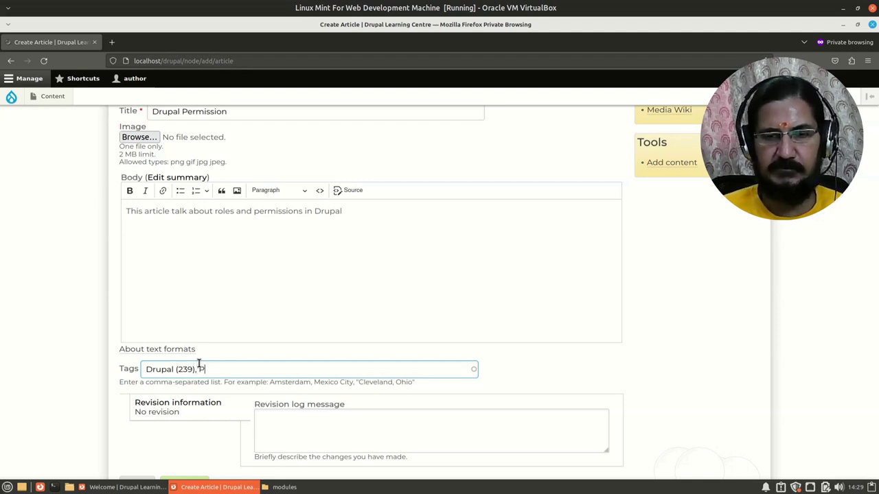
{"action": "type", "text": " Perm"}
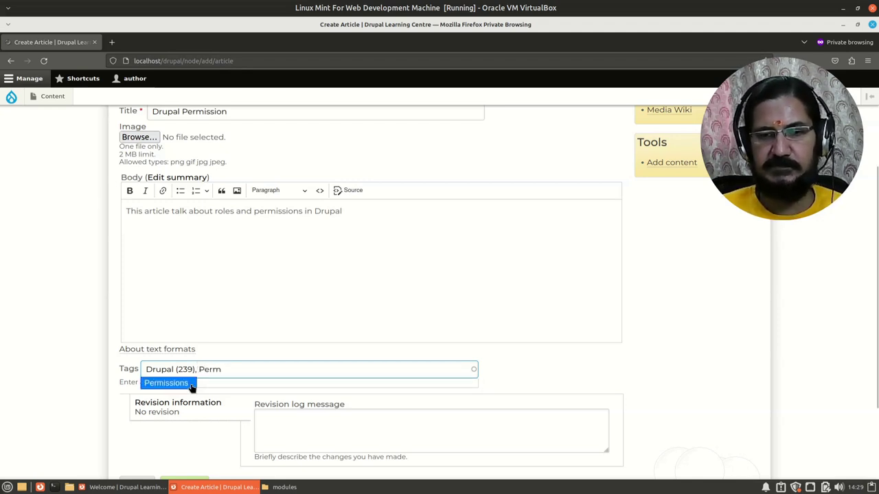
{"action": "left_click", "coordinate": [192, 385]}
{"action": "type", "text": ", Frui"}
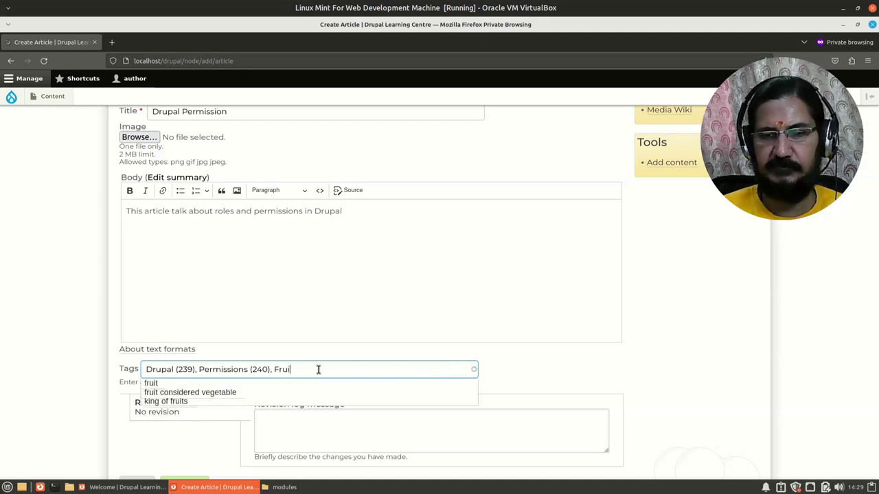
{"action": "left_click", "coordinate": [168, 393]}
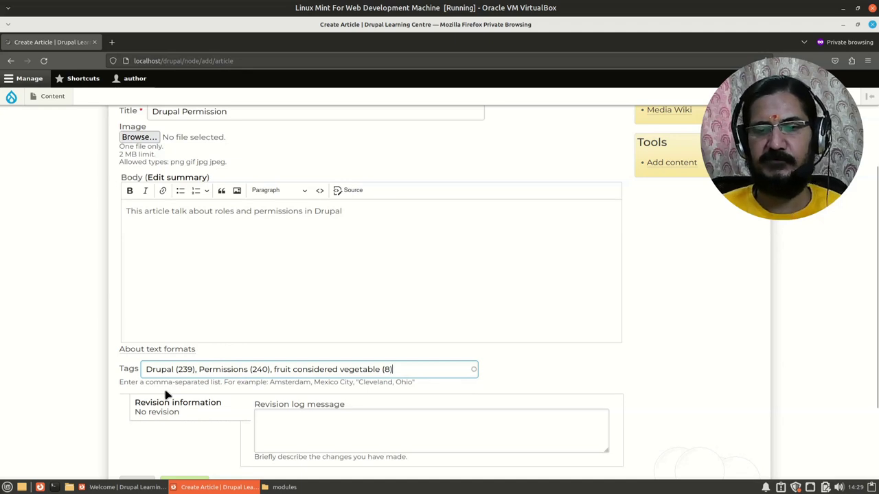
{"action": "scroll", "coordinate": [151, 394], "scroll_direction": "down", "scroll_amount": 3}
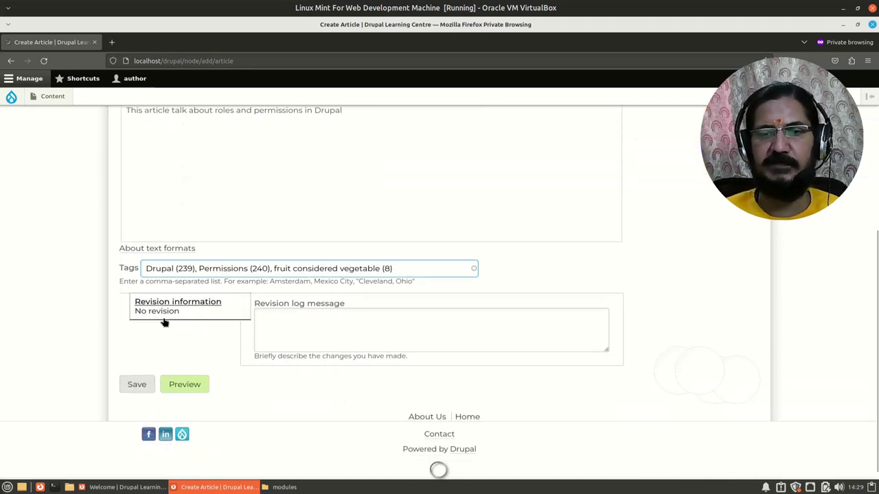
{"action": "scroll", "coordinate": [261, 425], "scroll_direction": "up", "scroll_amount": 3}
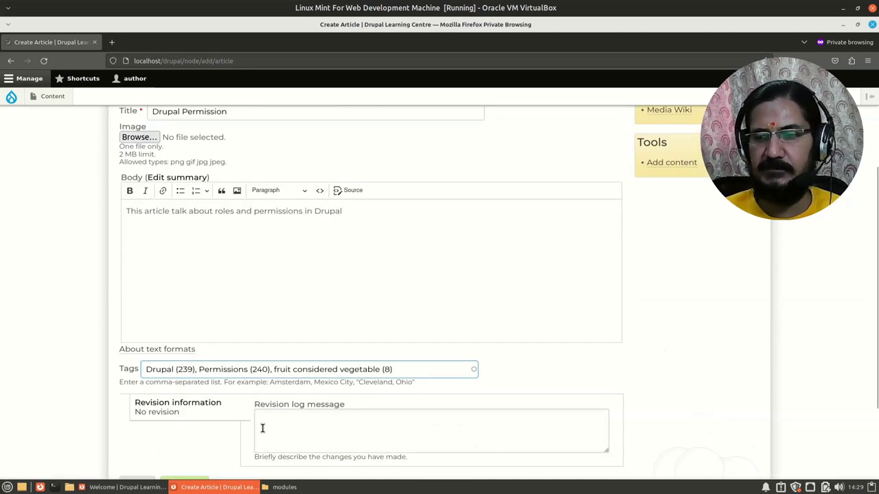
{"action": "scroll", "coordinate": [261, 416], "scroll_direction": "down", "scroll_amount": 3}
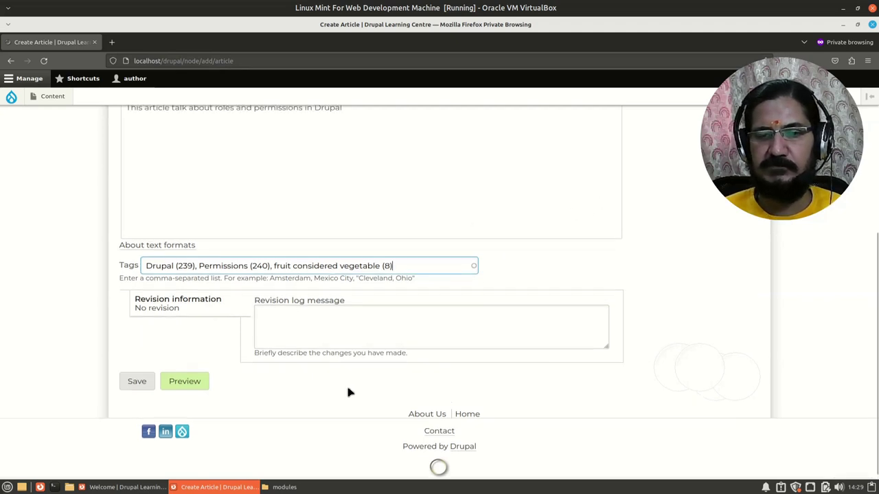
{"action": "scroll", "coordinate": [348, 392], "scroll_direction": "up", "scroll_amount": 3}
{"action": "scroll", "coordinate": [348, 391], "scroll_direction": "down", "scroll_amount": 5}
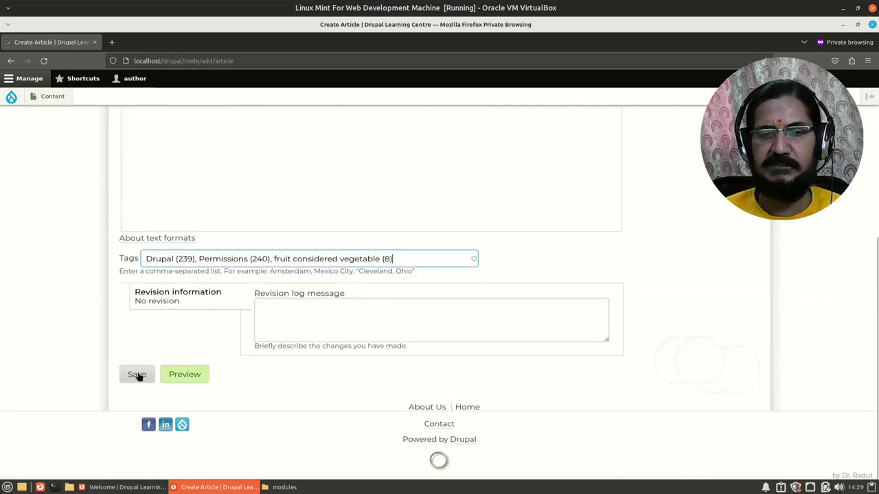
Save the Drupal Permission article and confirm it tops the content list
{"action": "left_click", "coordinate": [137, 375]}
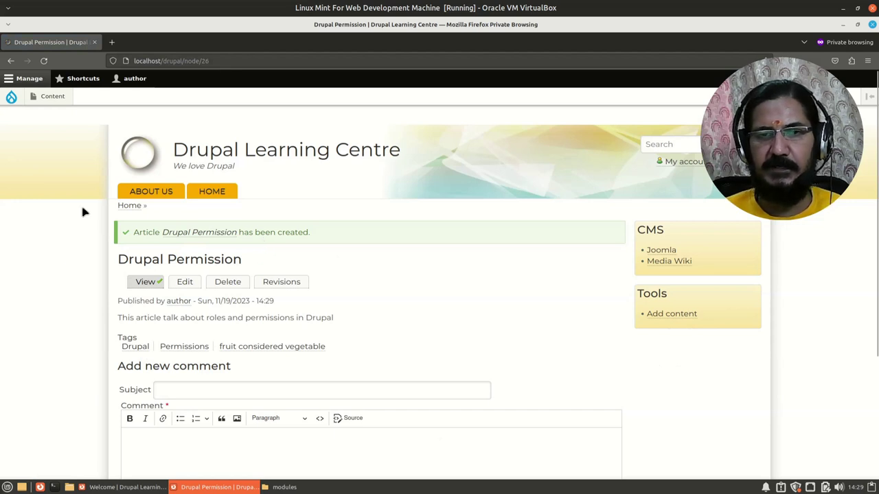
{"action": "left_click", "coordinate": [52, 96]}
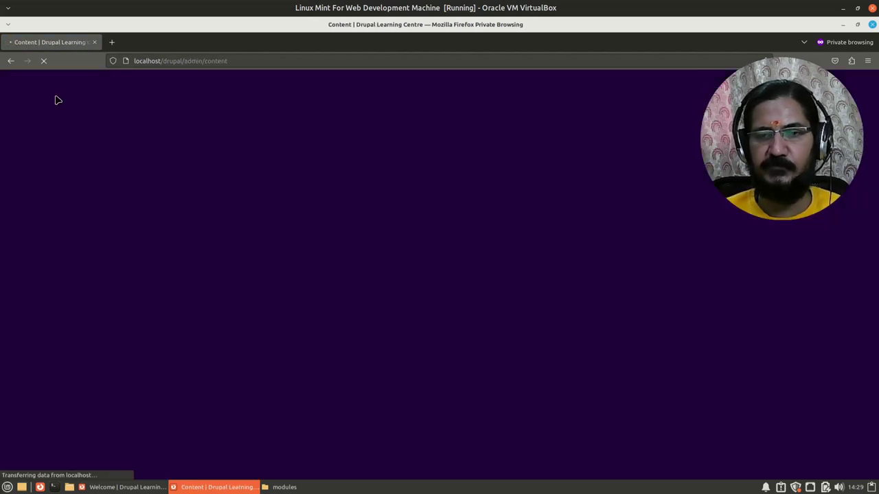
{"action": "scroll", "coordinate": [199, 302], "scroll_direction": "down", "scroll_amount": 3}
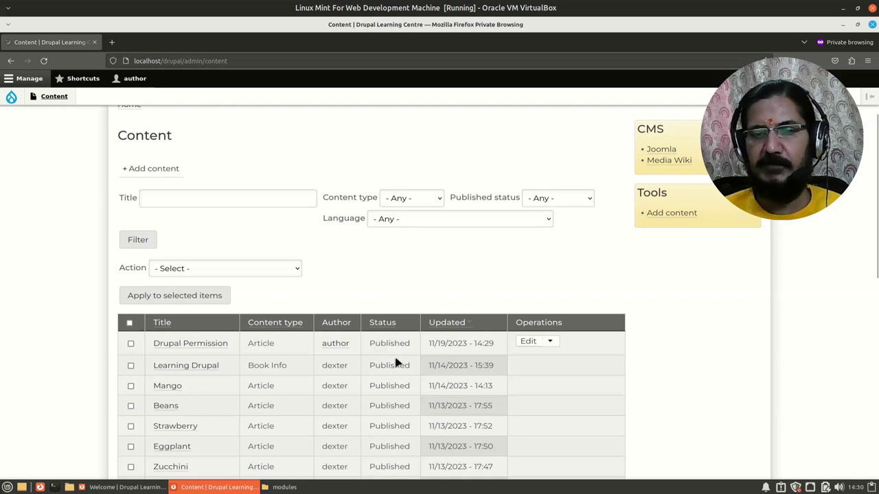
{"action": "scroll", "coordinate": [372, 323], "scroll_direction": "up", "scroll_amount": 2}
{"action": "scroll", "coordinate": [361, 306], "scroll_direction": "down", "scroll_amount": 2}
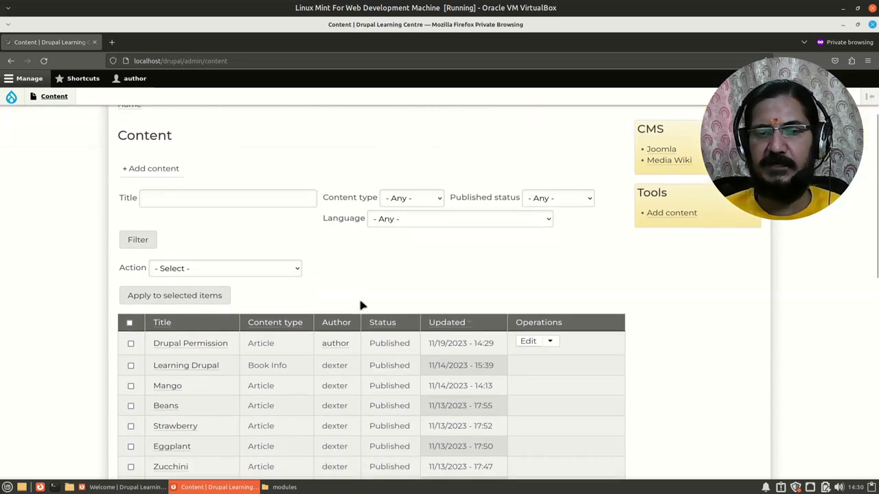
{"action": "scroll", "coordinate": [392, 358], "scroll_direction": "up", "scroll_amount": 2}
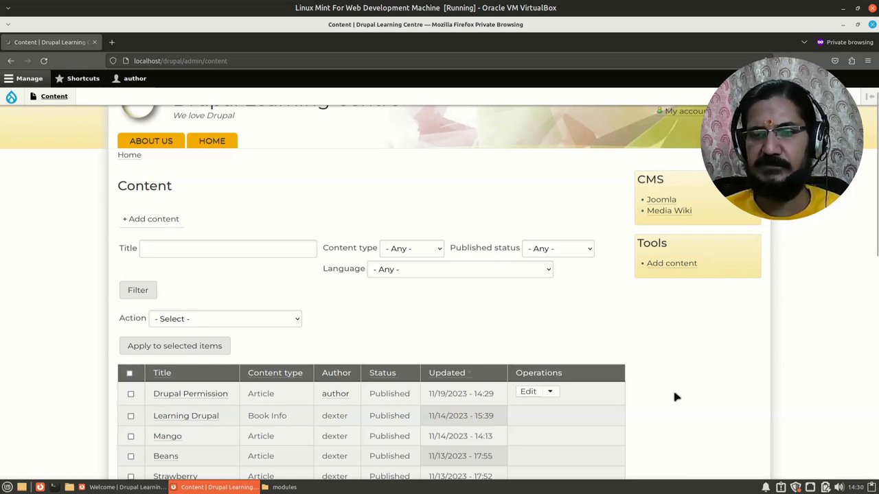
{"action": "scroll", "coordinate": [675, 397], "scroll_direction": "up", "scroll_amount": 2}
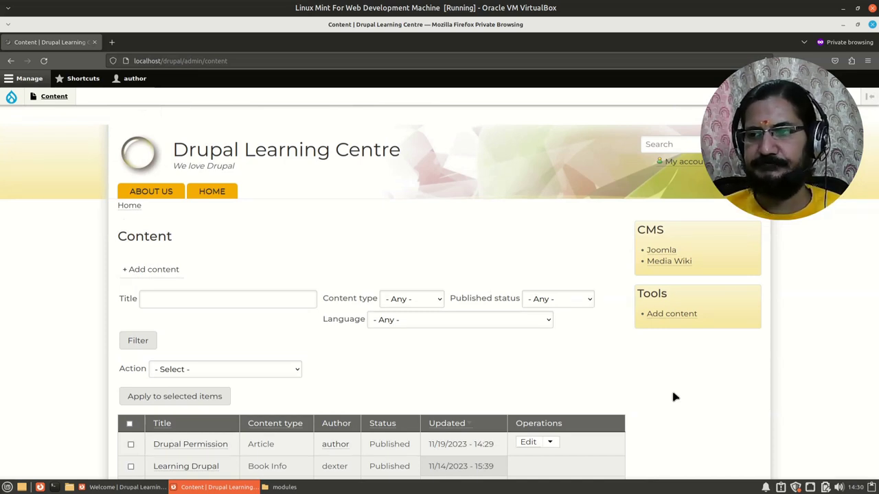
{"action": "scroll", "coordinate": [675, 397], "scroll_direction": "down", "scroll_amount": 2}
{"action": "scroll", "coordinate": [675, 397], "scroll_direction": "up", "scroll_amount": 2}
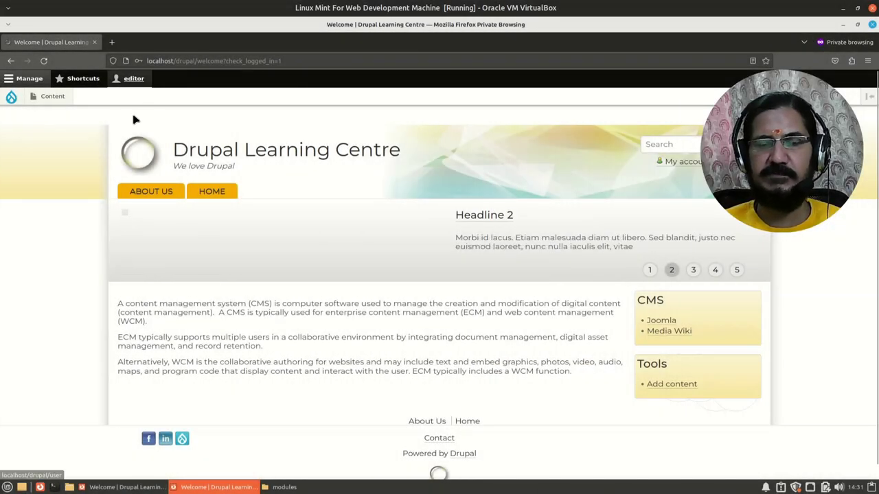
As the editor, open the Add content page listing Article and Book Info
{"action": "mouse_move", "coordinate": [52, 96]}
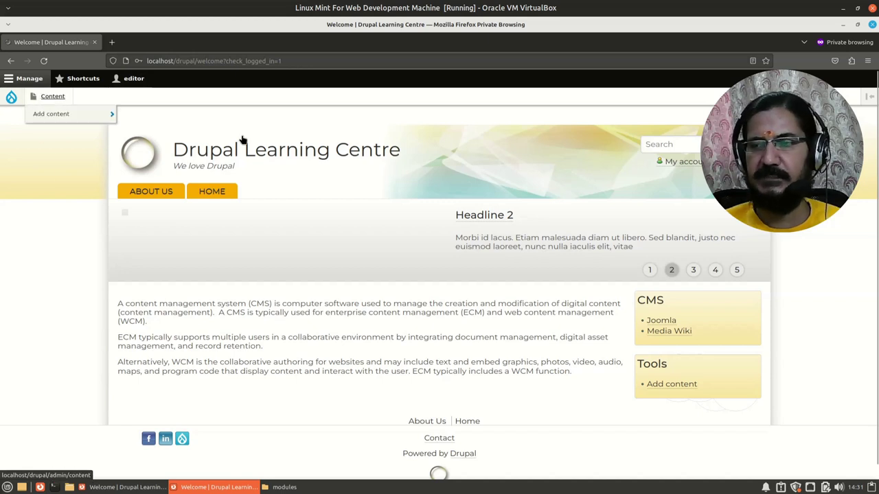
{"action": "left_click", "coordinate": [664, 385]}
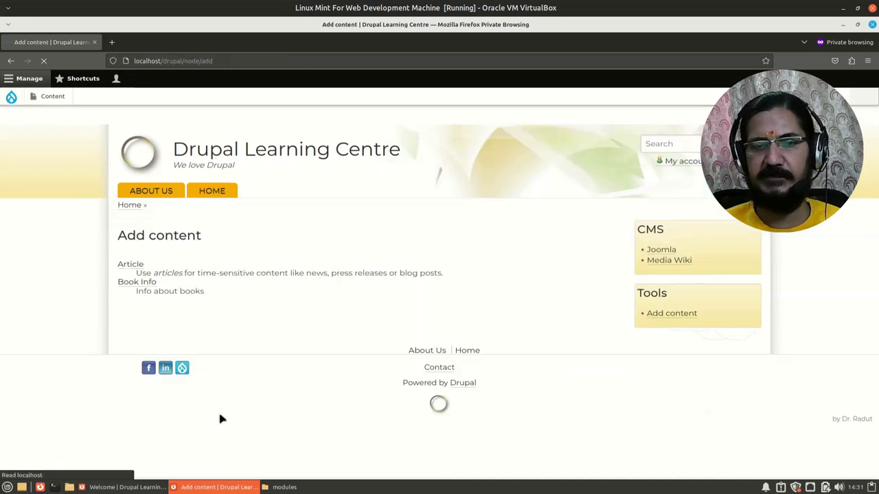
Open the editor's Content list and scroll through it from top to bottom
{"action": "left_click", "coordinate": [54, 98]}
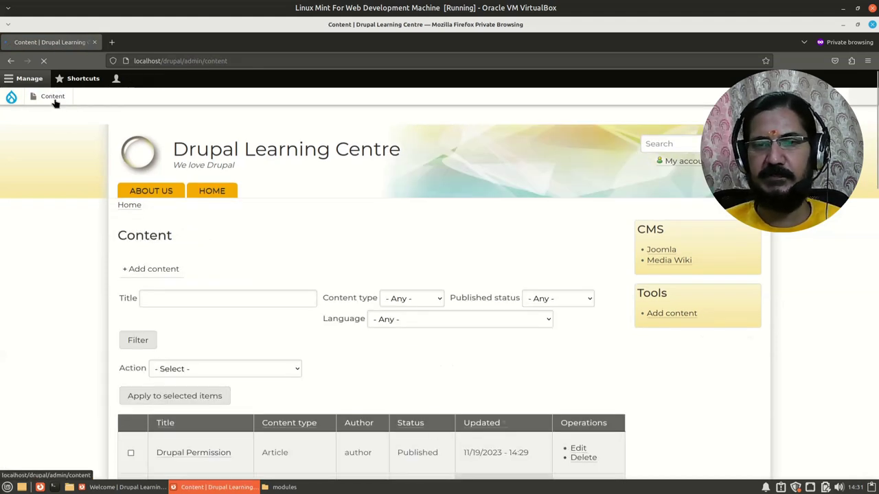
{"action": "scroll", "coordinate": [217, 280], "scroll_direction": "down", "scroll_amount": 4}
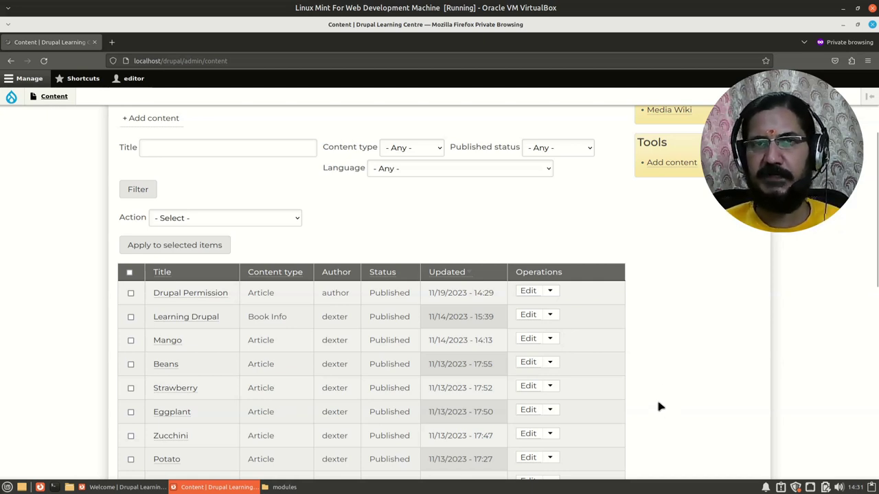
{"action": "scroll", "coordinate": [653, 393], "scroll_direction": "down", "scroll_amount": 3}
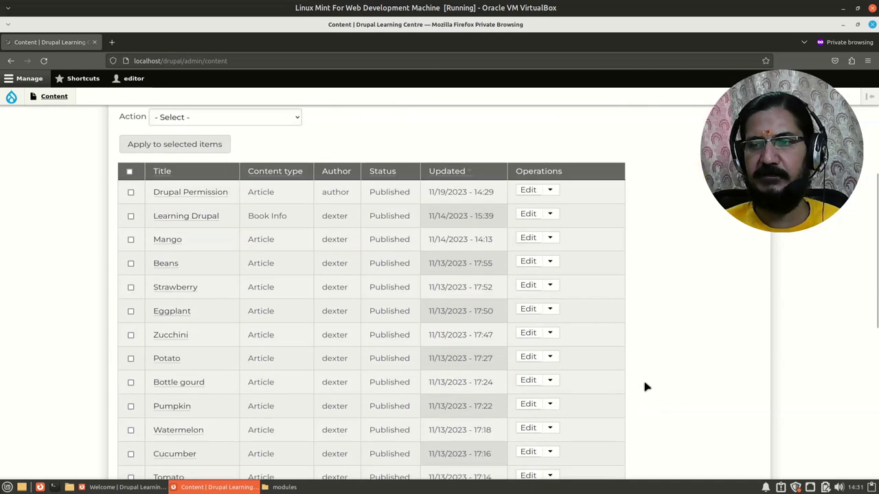
{"action": "scroll", "coordinate": [645, 387], "scroll_direction": "down", "scroll_amount": 2}
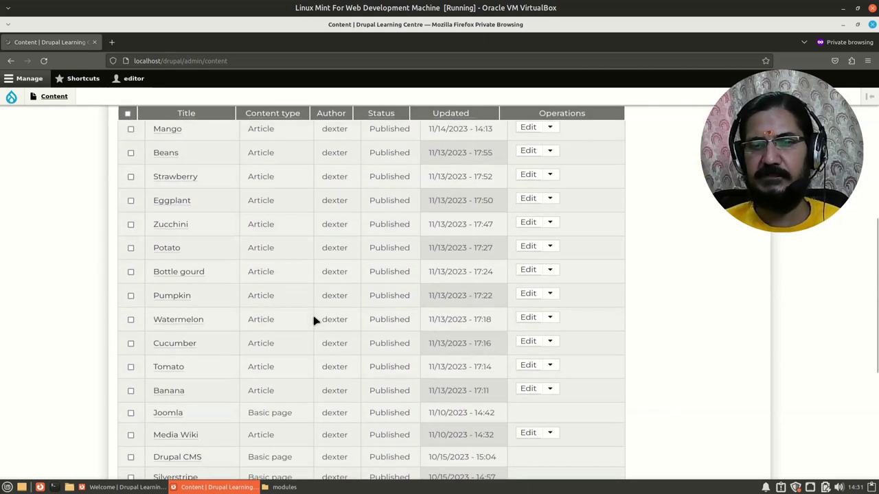
{"action": "scroll", "coordinate": [314, 320], "scroll_direction": "up", "scroll_amount": 2}
{"action": "scroll", "coordinate": [314, 321], "scroll_direction": "up", "scroll_amount": 1}
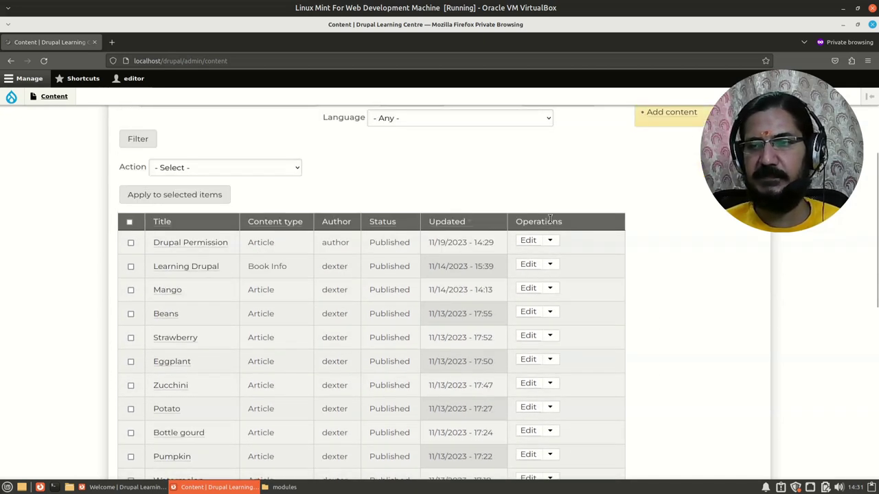
{"action": "scroll", "coordinate": [550, 218], "scroll_direction": "down", "scroll_amount": 9}
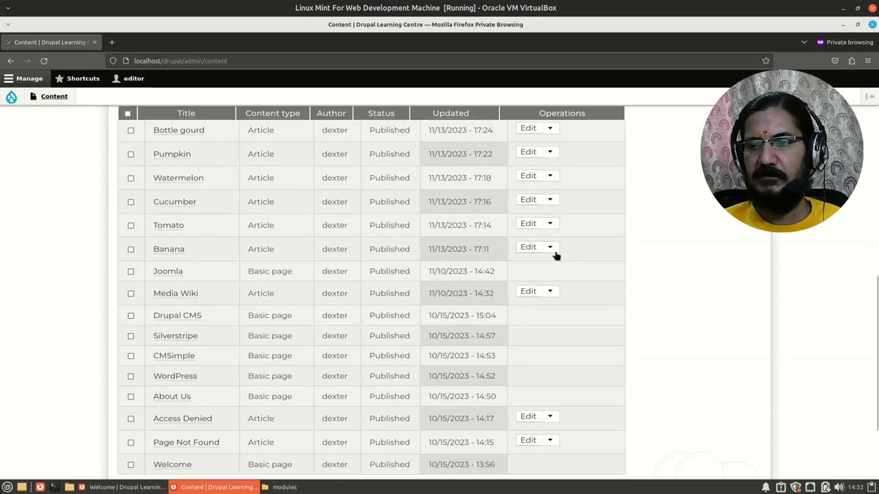
{"action": "scroll", "coordinate": [566, 275], "scroll_direction": "down", "scroll_amount": 2}
{"action": "scroll", "coordinate": [565, 251], "scroll_direction": "up", "scroll_amount": 5}
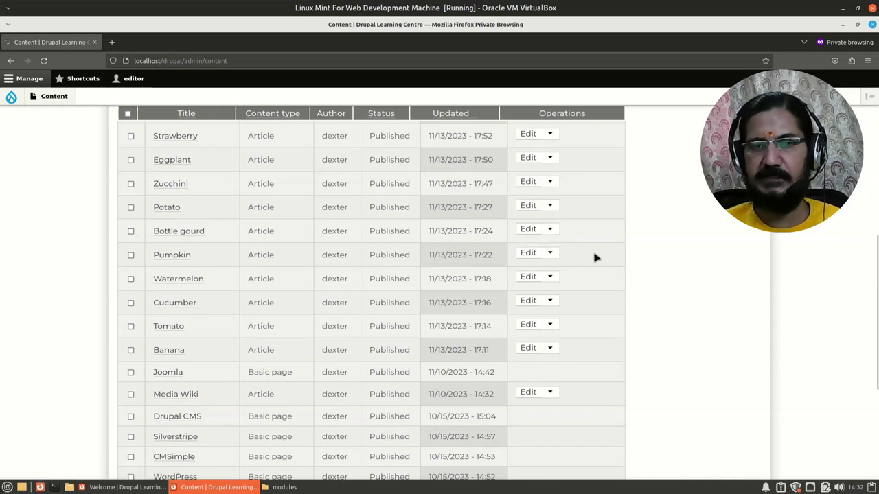
{"action": "scroll", "coordinate": [595, 257], "scroll_direction": "down", "scroll_amount": 2}
{"action": "scroll", "coordinate": [270, 359], "scroll_direction": "up", "scroll_amount": 2}
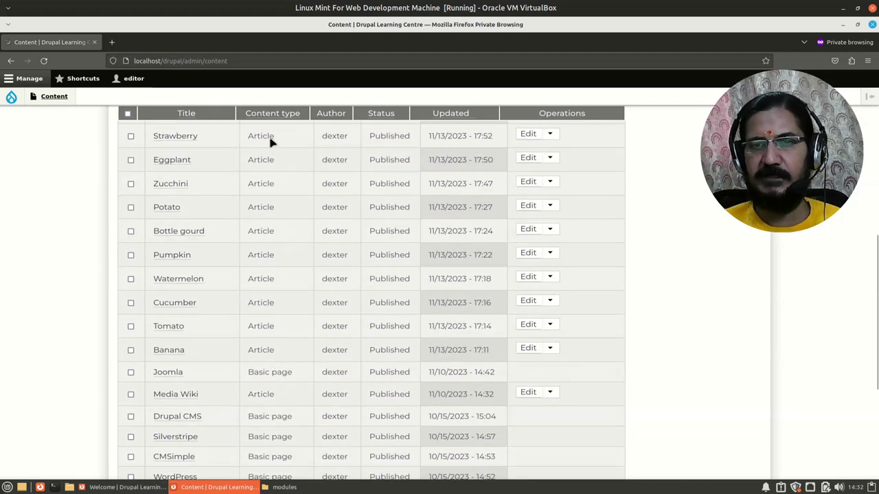
{"action": "scroll", "coordinate": [280, 316], "scroll_direction": "down", "scroll_amount": 2}
{"action": "scroll", "coordinate": [282, 341], "scroll_direction": "down", "scroll_amount": 3}
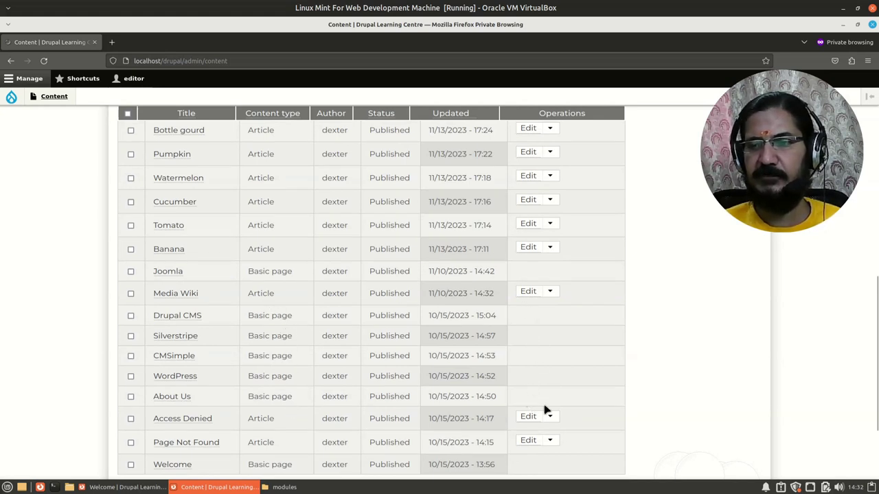
{"action": "scroll", "coordinate": [302, 353], "scroll_direction": "up", "scroll_amount": 10}
{"action": "scroll", "coordinate": [206, 307], "scroll_direction": "down", "scroll_amount": 3}
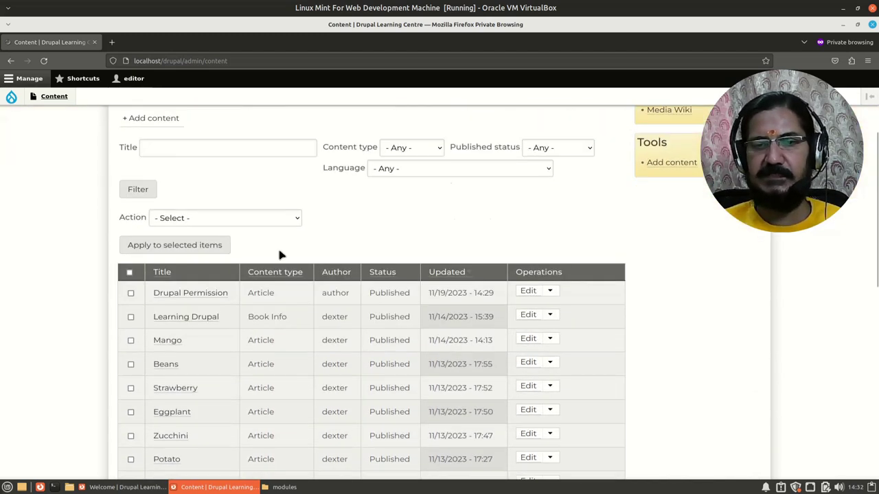
{"action": "scroll", "coordinate": [173, 343], "scroll_direction": "down", "scroll_amount": 3}
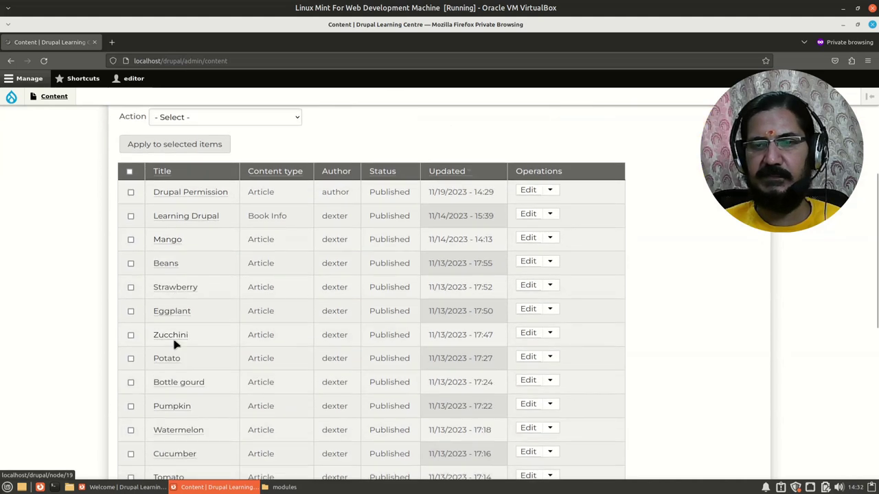
{"action": "scroll", "coordinate": [196, 312], "scroll_direction": "down", "scroll_amount": 5}
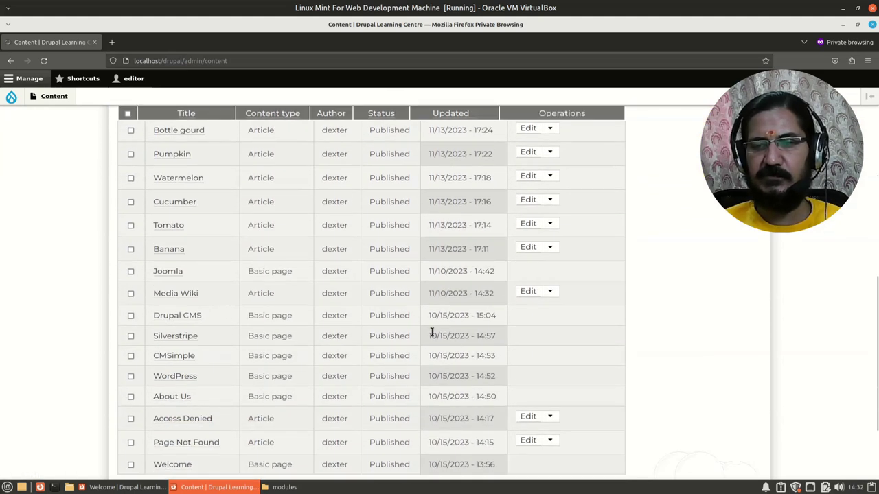
Tick the Drupal CMS row and apply Delete content, getting the no-access error
{"action": "left_click", "coordinate": [131, 315]}
{"action": "scroll", "coordinate": [218, 344], "scroll_direction": "up", "scroll_amount": 10}
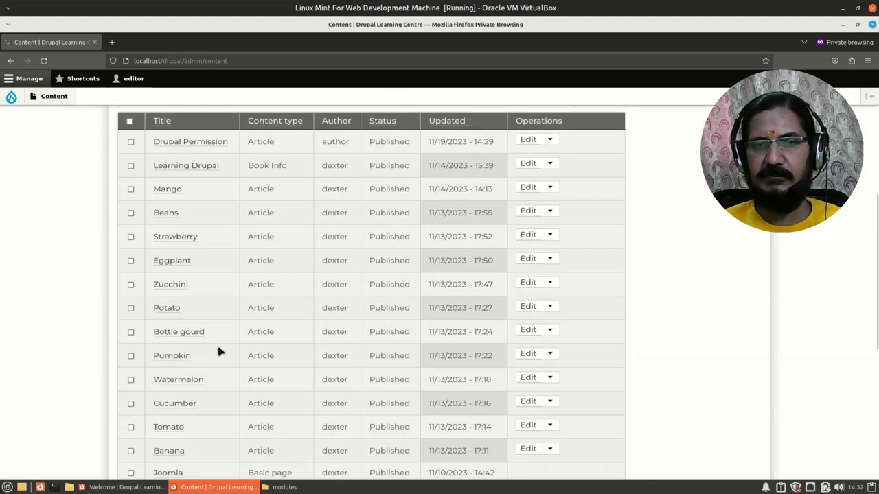
{"action": "left_click", "coordinate": [182, 371]}
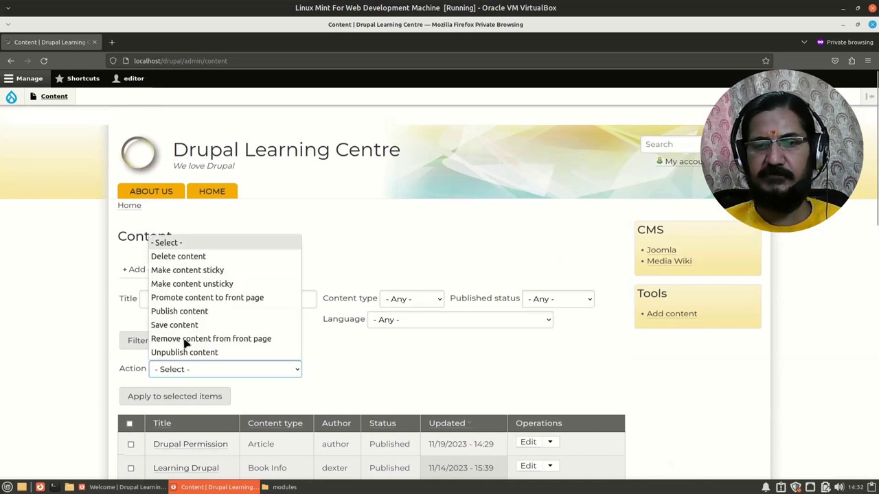
{"action": "left_click", "coordinate": [206, 259]}
{"action": "scroll", "coordinate": [334, 392], "scroll_direction": "down", "scroll_amount": 2}
{"action": "left_click", "coordinate": [185, 346]}
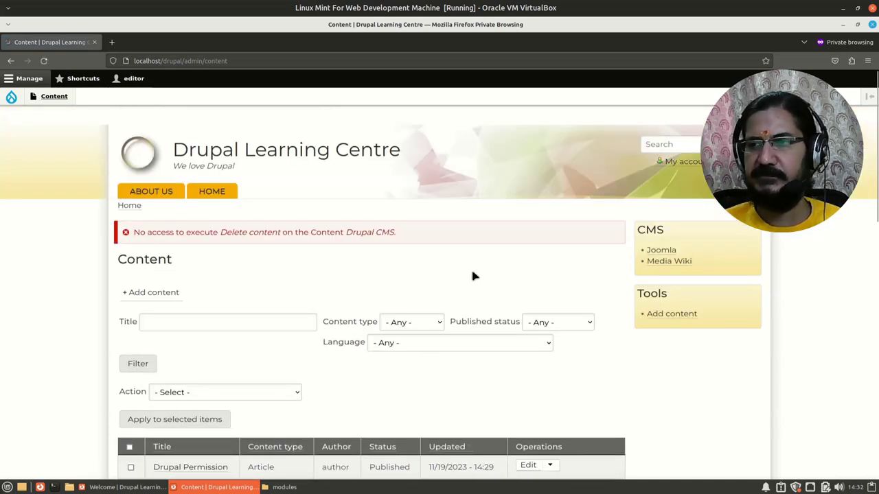
{"action": "scroll", "coordinate": [473, 276], "scroll_direction": "down", "scroll_amount": 10}
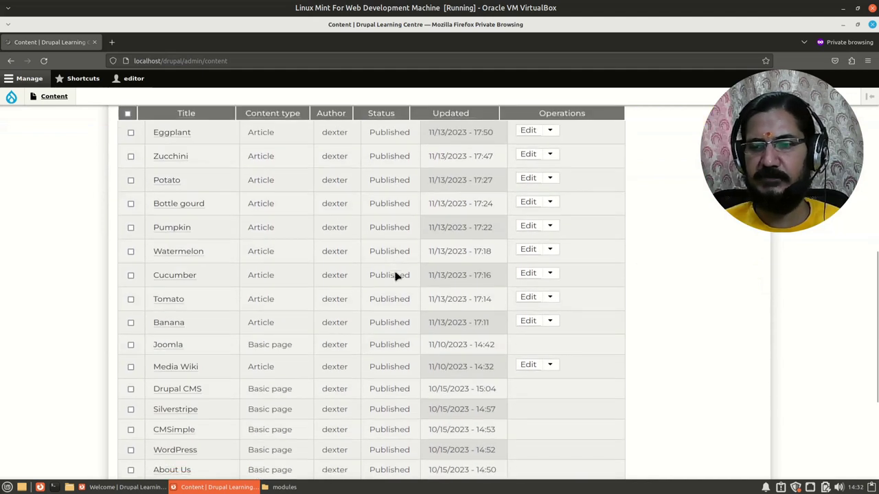
{"action": "scroll", "coordinate": [394, 273], "scroll_direction": "up", "scroll_amount": 5}
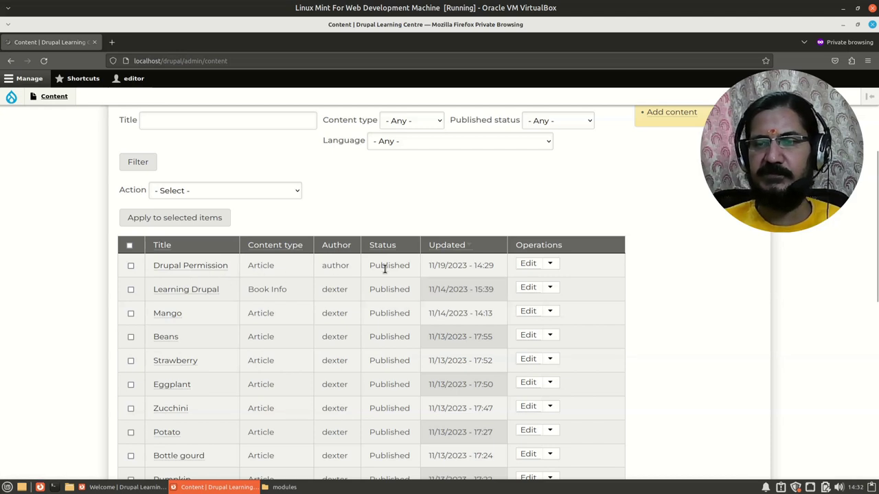
Edit the Drupal Permission article and copy its body sentence into the Summary field
{"action": "left_click", "coordinate": [528, 265]}
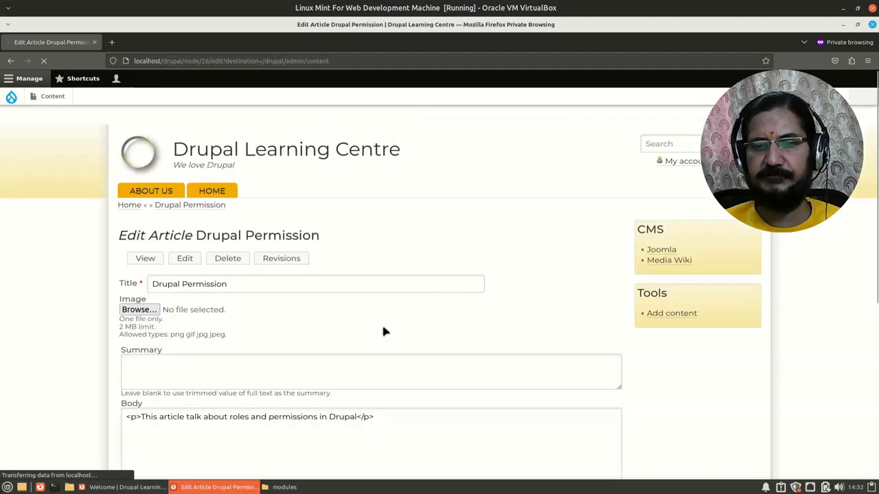
{"action": "scroll", "coordinate": [374, 384], "scroll_direction": "down", "scroll_amount": 4}
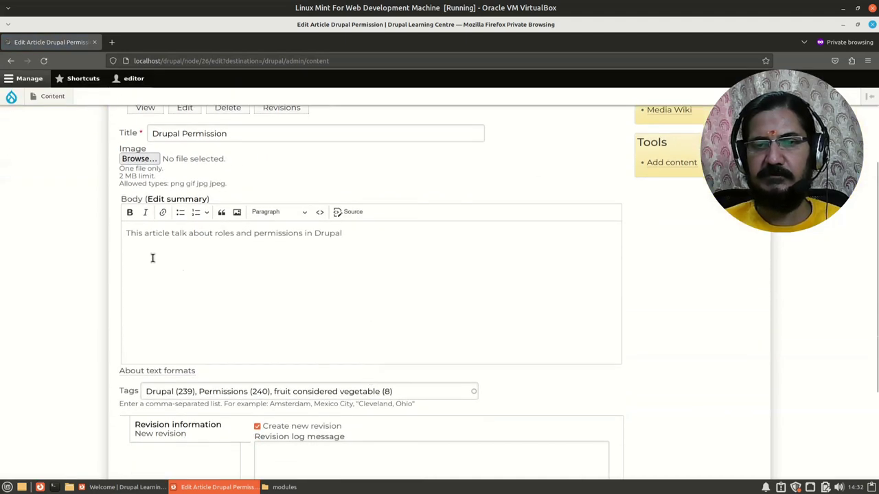
{"action": "left_click", "coordinate": [173, 199]}
{"action": "left_click", "coordinate": [195, 287]}
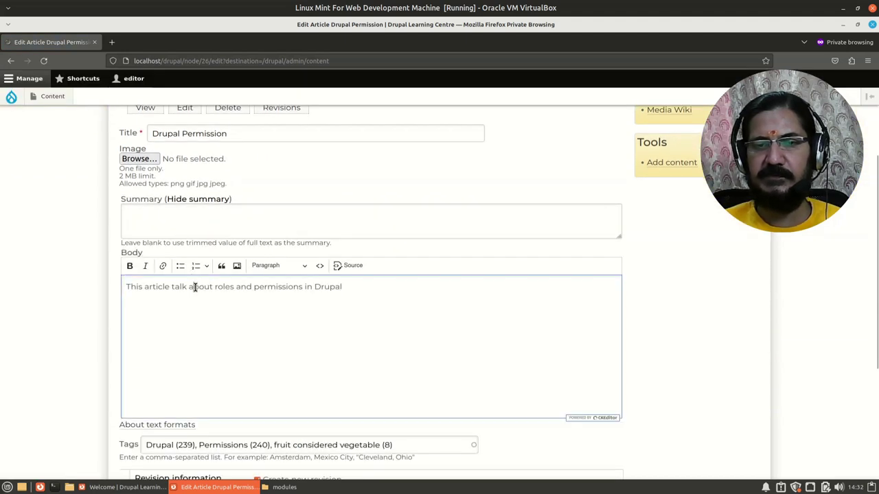
{"action": "key", "text": "ctrl+a"}
{"action": "key", "text": "ctrl+c"}
{"action": "left_click", "coordinate": [210, 223]}
{"action": "key", "text": "ctrl+v"}
Remove the fruit considered vegetable tag and save the article
{"action": "scroll", "coordinate": [248, 352], "scroll_direction": "down", "scroll_amount": 5}
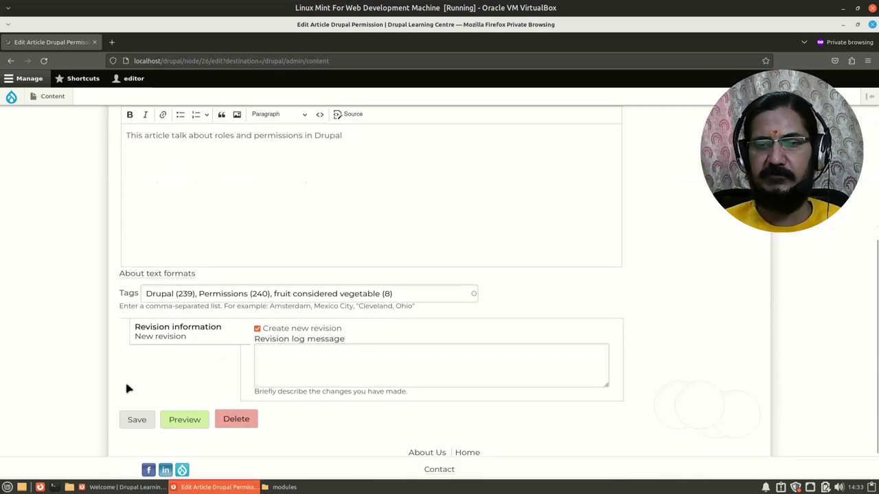
{"action": "left_click", "coordinate": [414, 295]}
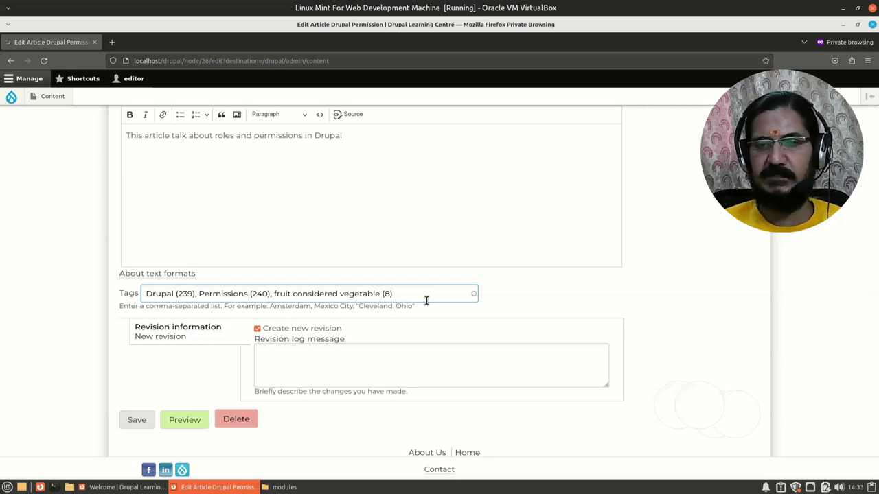
{"action": "key", "text": "BackSpace"}
{"action": "key", "text": "BackSpace"}
{"action": "key", "text": "BackSpace"}
{"action": "key", "text": "BackSpace"}
{"action": "key", "text": "BackSpace"}
{"action": "key", "text": "BackSpace"}
{"action": "key", "text": "BackSpace"}
{"action": "key", "text": "BackSpace"}
{"action": "key", "text": "BackSpace"}
{"action": "key", "text": "BackSpace"}
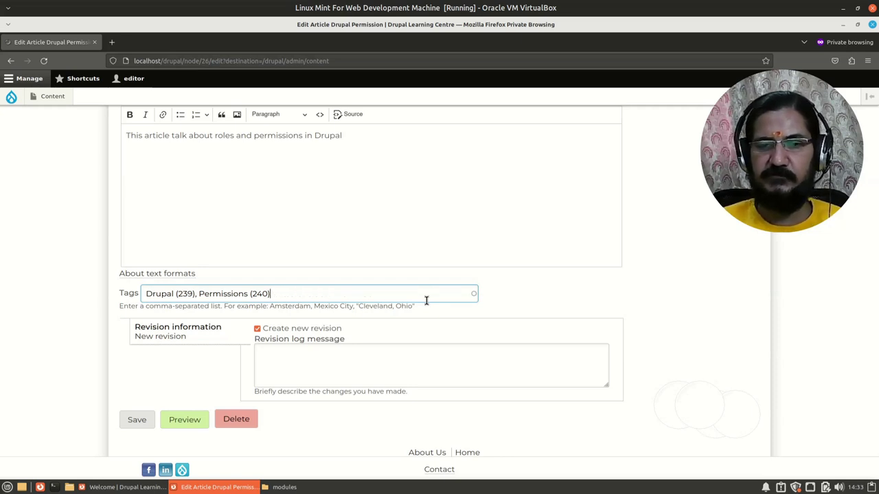
{"action": "left_click", "coordinate": [140, 424]}
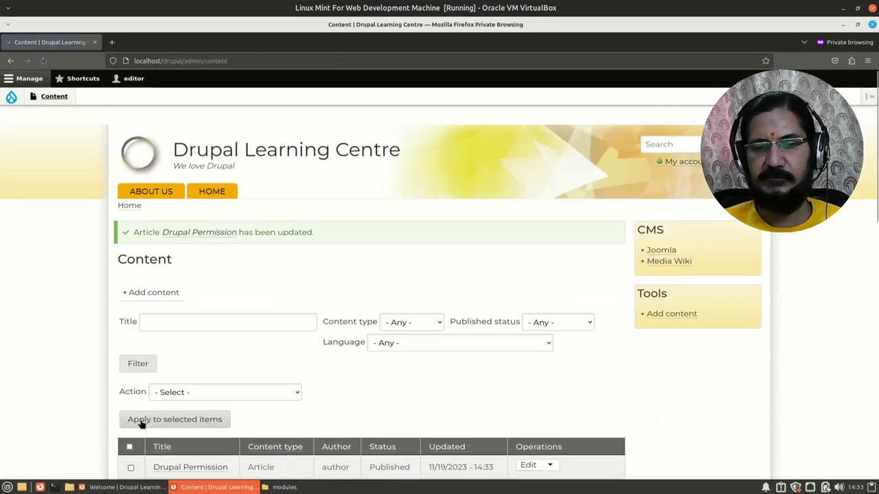
Leave the editor's Content list and bring the administrator's regular Firefox window to the front
{"action": "scroll", "coordinate": [134, 419], "scroll_direction": "down", "scroll_amount": 5}
{"action": "scroll", "coordinate": [136, 415], "scroll_direction": "down", "scroll_amount": 2}
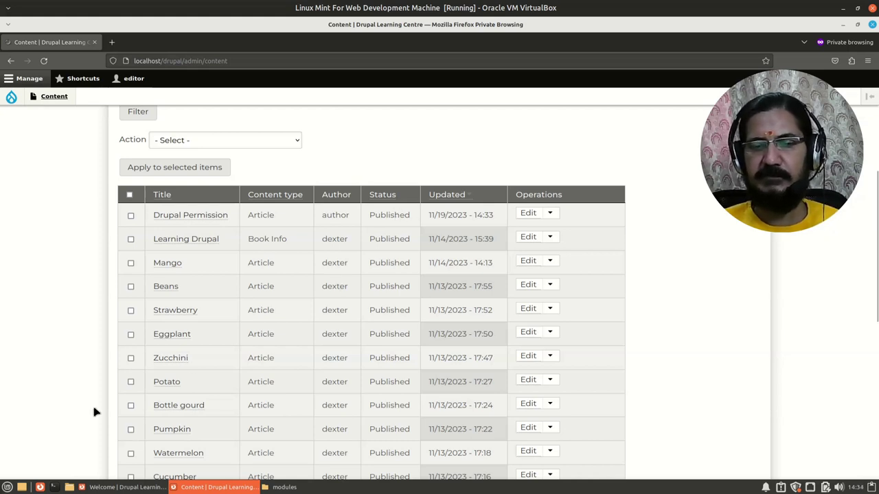
{"action": "left_click", "coordinate": [110, 489]}
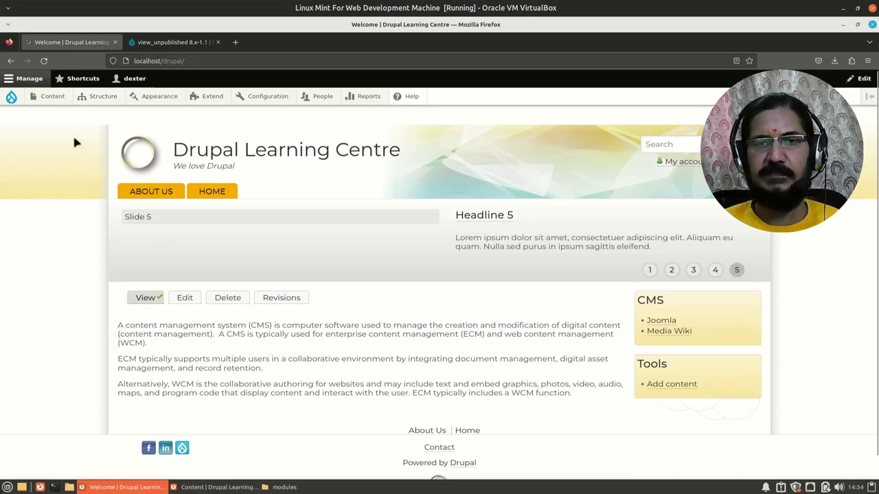
From the Content list, open the book 'Learning Drupal' for editing
{"action": "left_click", "coordinate": [49, 113]}
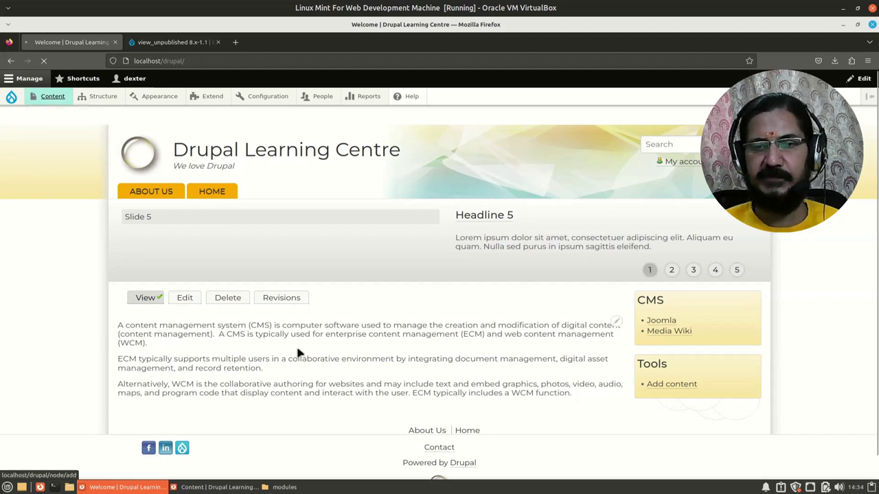
{"action": "scroll", "coordinate": [296, 351], "scroll_direction": "down", "scroll_amount": 3}
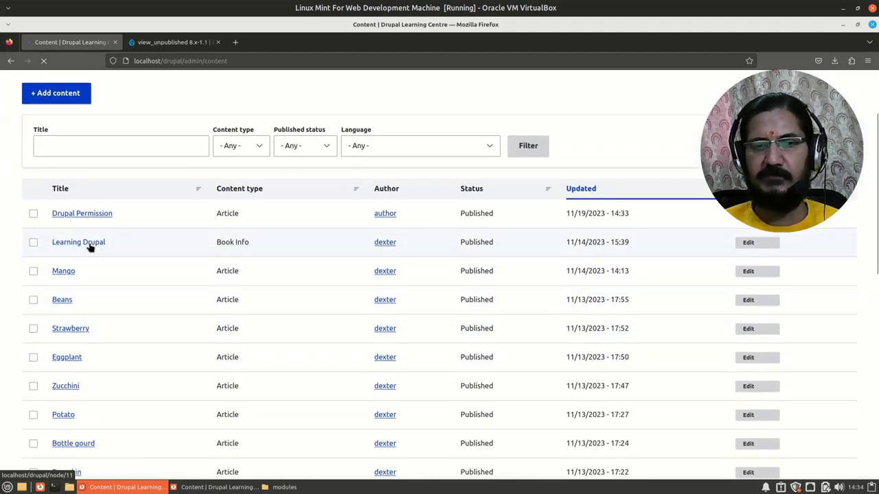
{"action": "left_click", "coordinate": [747, 244]}
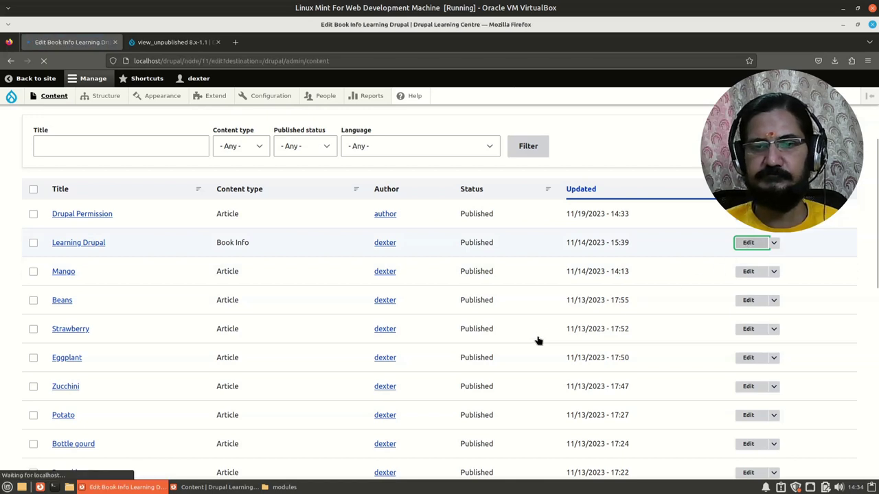
{"action": "scroll", "coordinate": [547, 349], "scroll_direction": "down", "scroll_amount": 3}
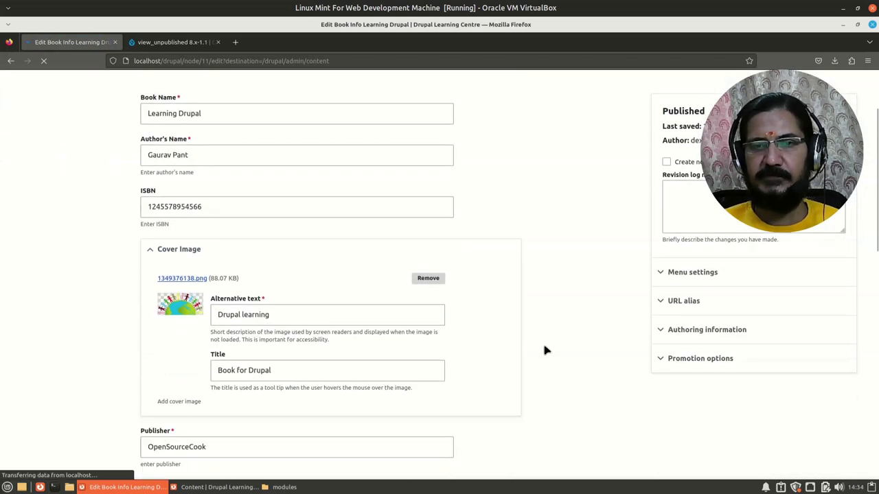
{"action": "scroll", "coordinate": [546, 350], "scroll_direction": "down", "scroll_amount": 10}
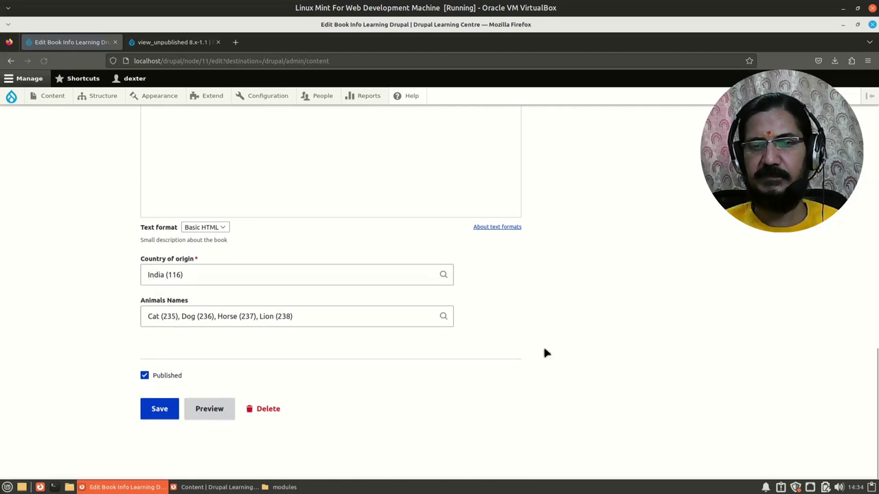
{"action": "scroll", "coordinate": [544, 353], "scroll_direction": "up", "scroll_amount": 12}
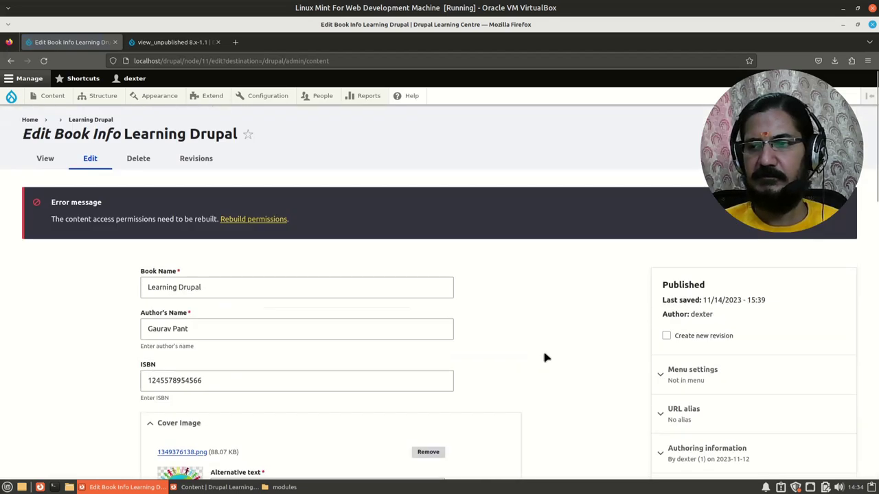
{"action": "scroll", "coordinate": [543, 355], "scroll_direction": "down", "scroll_amount": 3}
{"action": "scroll", "coordinate": [543, 355], "scroll_direction": "up", "scroll_amount": 2}
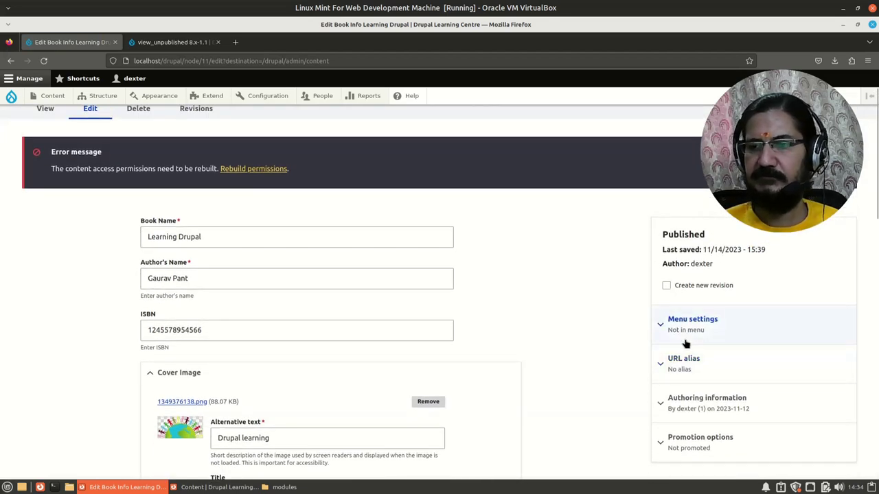
Expand the book's Menu settings, URL alias and Authoring information sections
{"action": "left_click", "coordinate": [679, 328]}
{"action": "scroll", "coordinate": [680, 337], "scroll_direction": "down", "scroll_amount": 1}
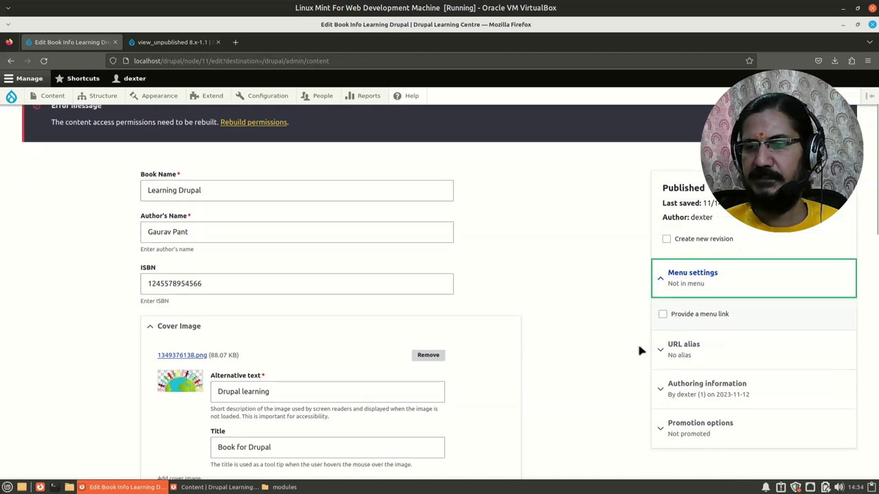
{"action": "left_click", "coordinate": [683, 344]}
{"action": "scroll", "coordinate": [618, 362], "scroll_direction": "down", "scroll_amount": 2}
{"action": "left_click", "coordinate": [675, 364]}
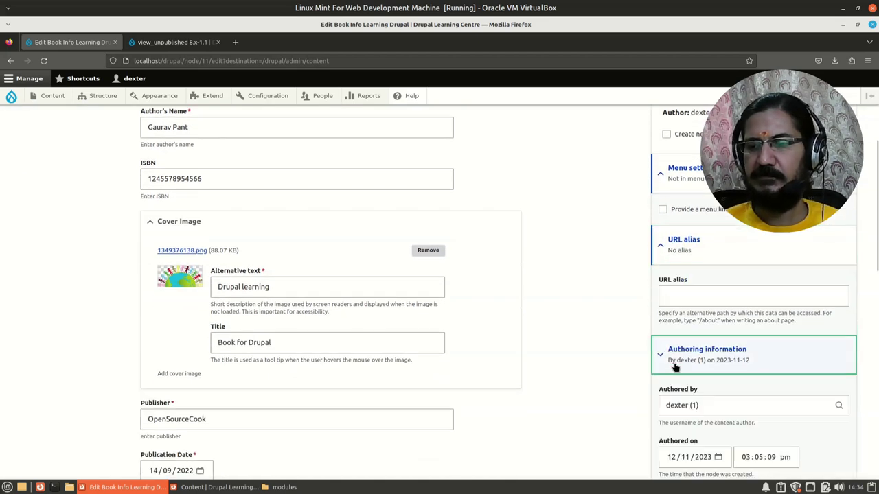
{"action": "scroll", "coordinate": [655, 426], "scroll_direction": "down", "scroll_amount": 3}
{"action": "scroll", "coordinate": [635, 434], "scroll_direction": "up", "scroll_amount": 2}
{"action": "scroll", "coordinate": [634, 433], "scroll_direction": "up", "scroll_amount": 2}
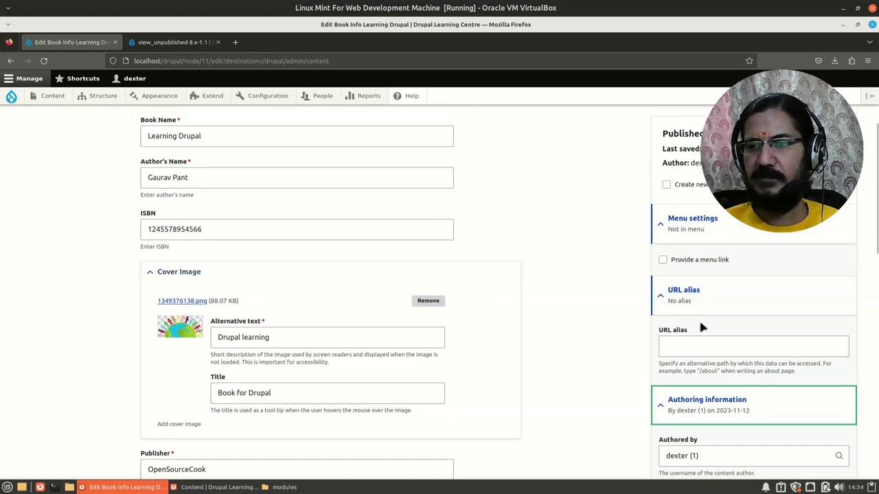
Expand the Promotion options on the book's edit form
{"action": "scroll", "coordinate": [550, 374], "scroll_direction": "down", "scroll_amount": 2}
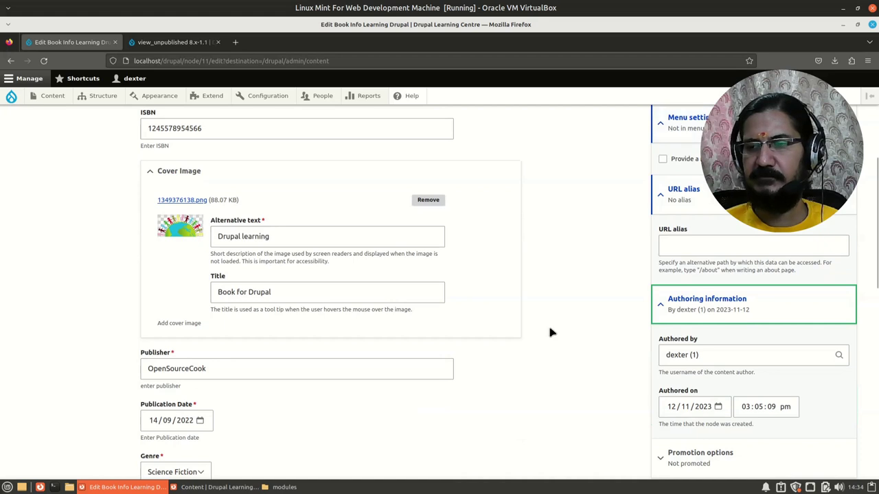
{"action": "scroll", "coordinate": [551, 331], "scroll_direction": "down", "scroll_amount": 1}
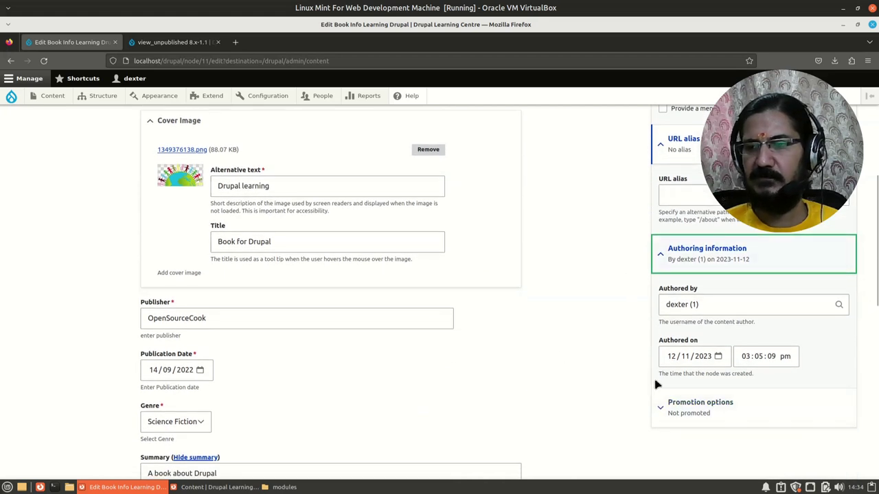
{"action": "scroll", "coordinate": [700, 391], "scroll_direction": "down", "scroll_amount": 2}
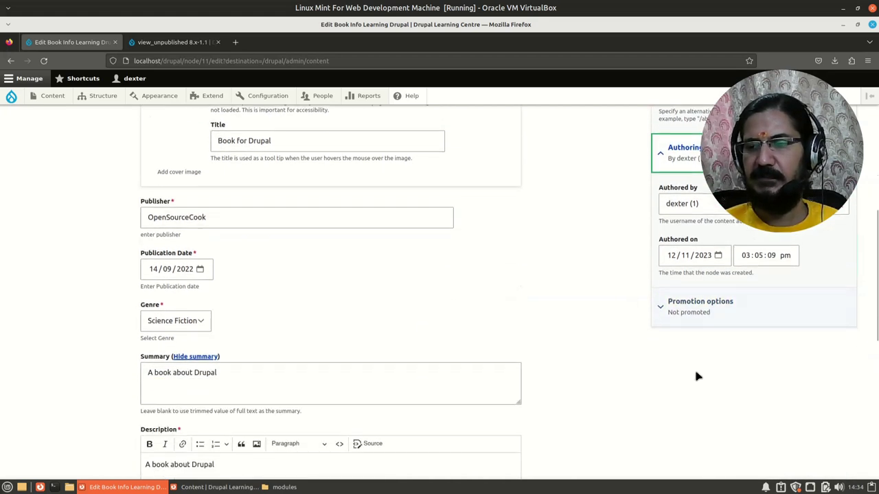
{"action": "left_click", "coordinate": [684, 308]}
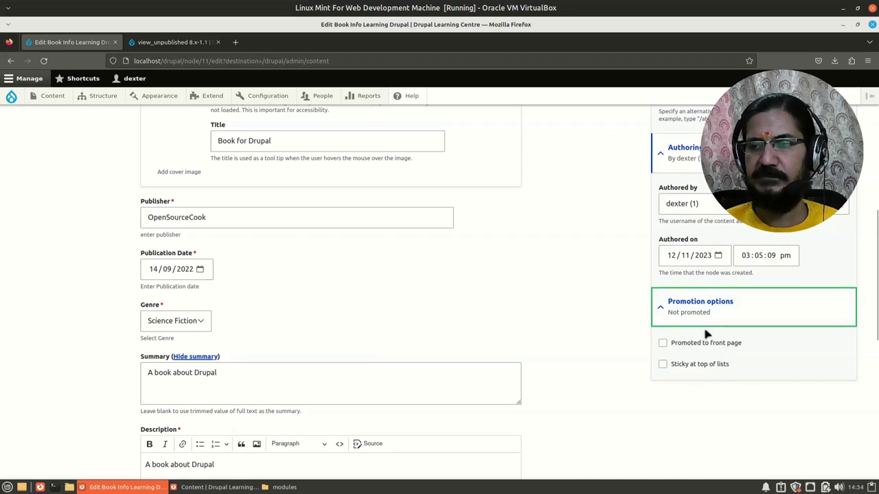
{"action": "scroll", "coordinate": [714, 415], "scroll_direction": "up", "scroll_amount": 1}
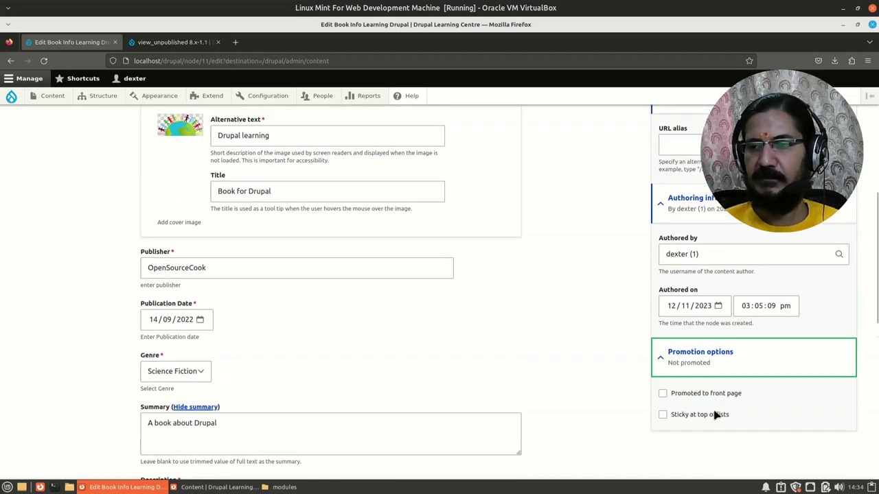
{"action": "scroll", "coordinate": [718, 419], "scroll_direction": "up", "scroll_amount": 6}
{"action": "scroll", "coordinate": [720, 417], "scroll_direction": "down", "scroll_amount": 5}
{"action": "scroll", "coordinate": [723, 423], "scroll_direction": "down", "scroll_amount": 10}
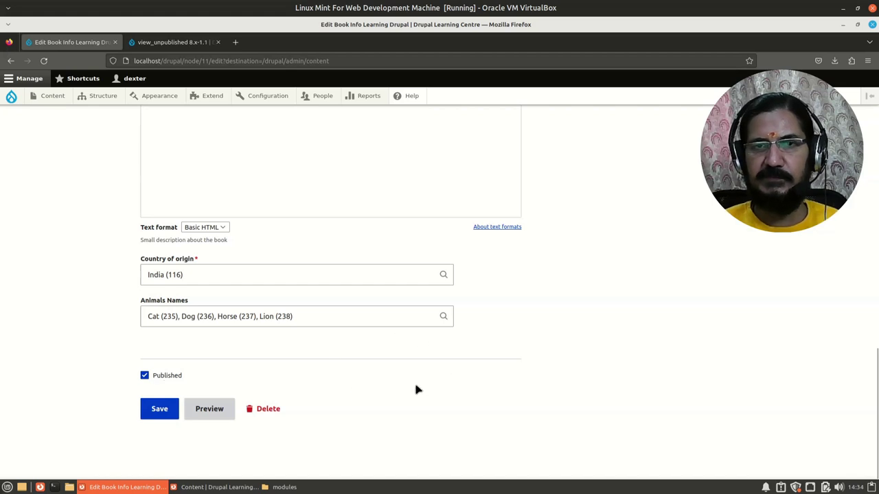
Go to People > Permissions from the admin toolbar
{"action": "scroll", "coordinate": [429, 402], "scroll_direction": "up", "scroll_amount": 10}
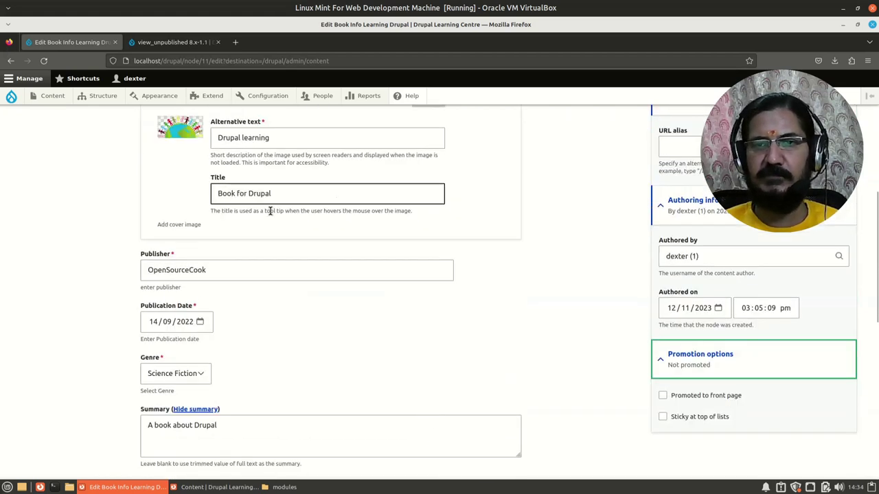
{"action": "scroll", "coordinate": [239, 121], "scroll_direction": "up", "scroll_amount": 3}
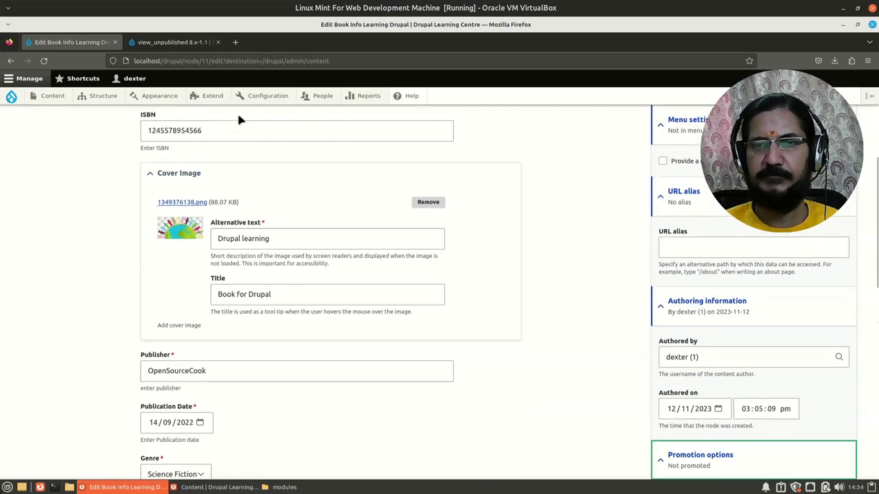
{"action": "mouse_move", "coordinate": [314, 97]}
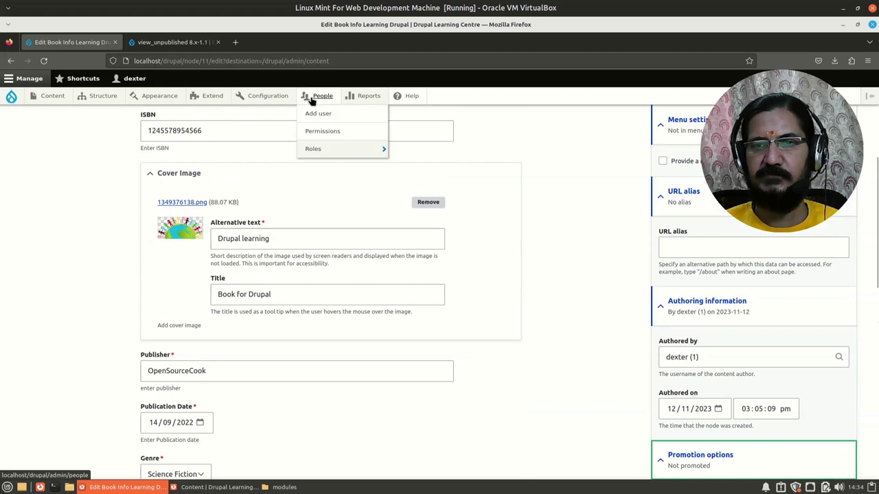
{"action": "left_click", "coordinate": [327, 132]}
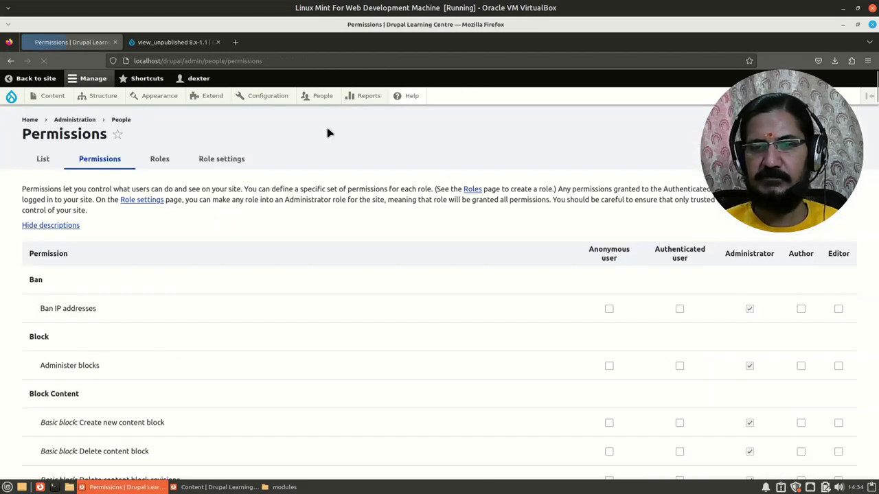
In the Path section, tick Create and edit URL aliases for Editor and save permissions
{"action": "scroll", "coordinate": [56, 343], "scroll_direction": "down", "scroll_amount": 8}
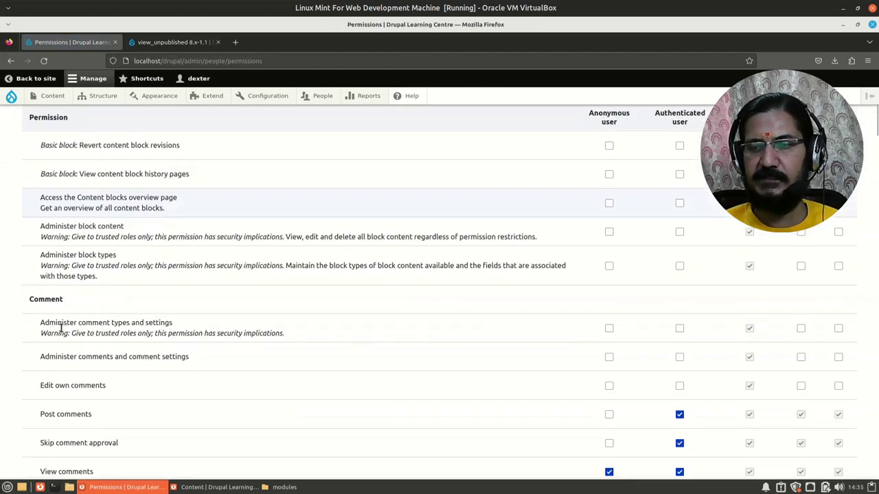
{"action": "scroll", "coordinate": [59, 330], "scroll_direction": "down", "scroll_amount": 2}
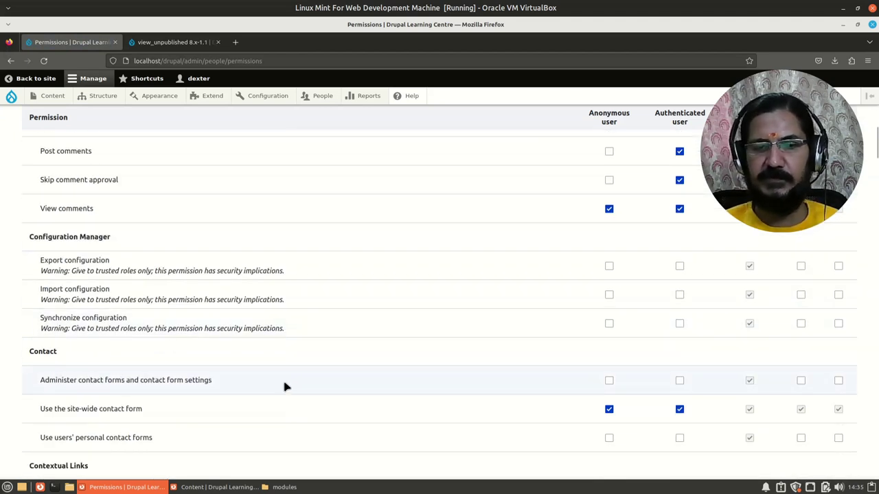
{"action": "scroll", "coordinate": [282, 382], "scroll_direction": "down", "scroll_amount": 3}
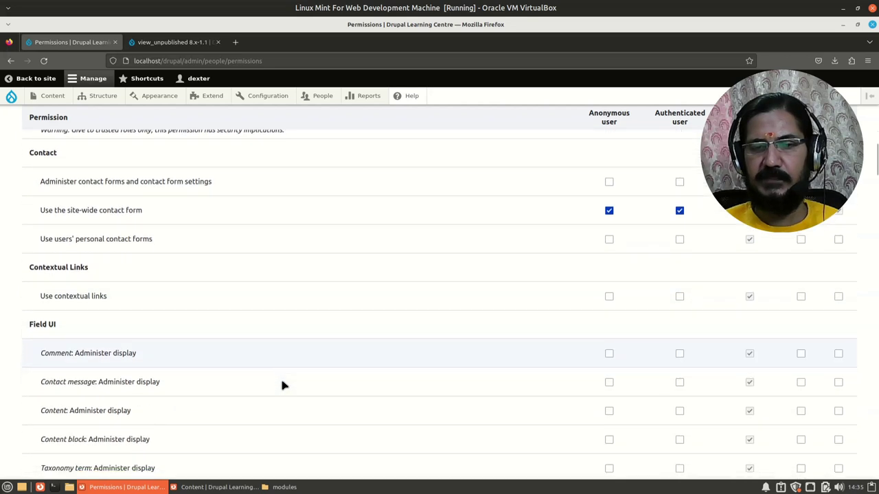
{"action": "scroll", "coordinate": [282, 385], "scroll_direction": "down", "scroll_amount": 3}
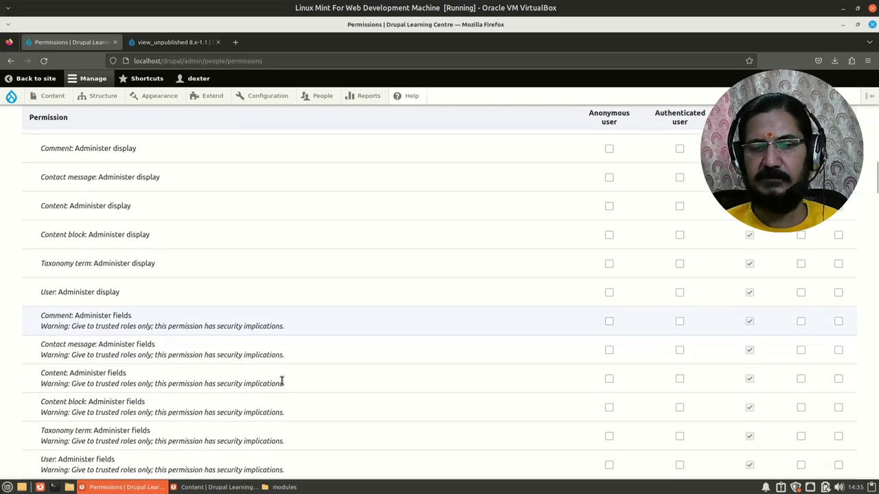
{"action": "scroll", "coordinate": [281, 381], "scroll_direction": "down", "scroll_amount": 6}
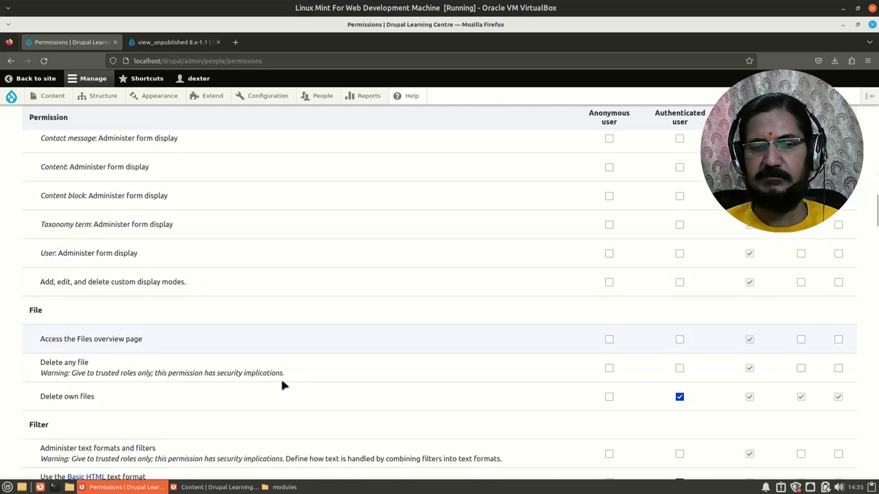
{"action": "scroll", "coordinate": [281, 385], "scroll_direction": "down", "scroll_amount": 5}
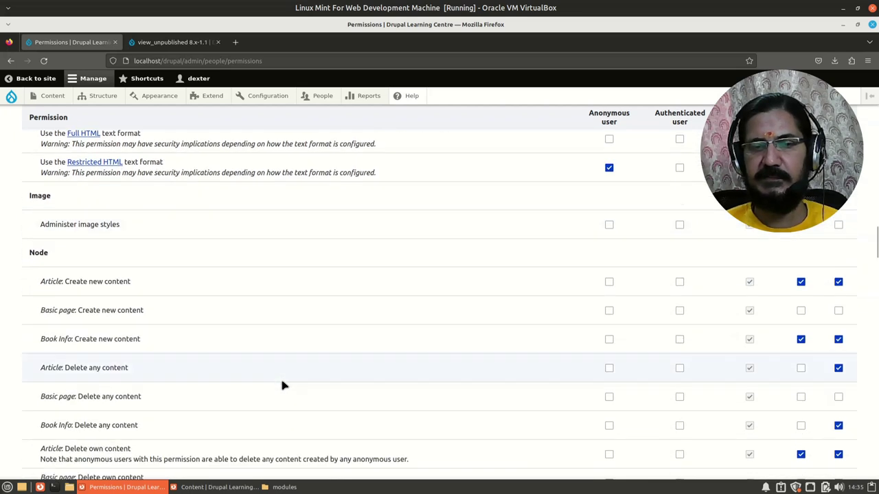
{"action": "scroll", "coordinate": [282, 385], "scroll_direction": "down", "scroll_amount": 6}
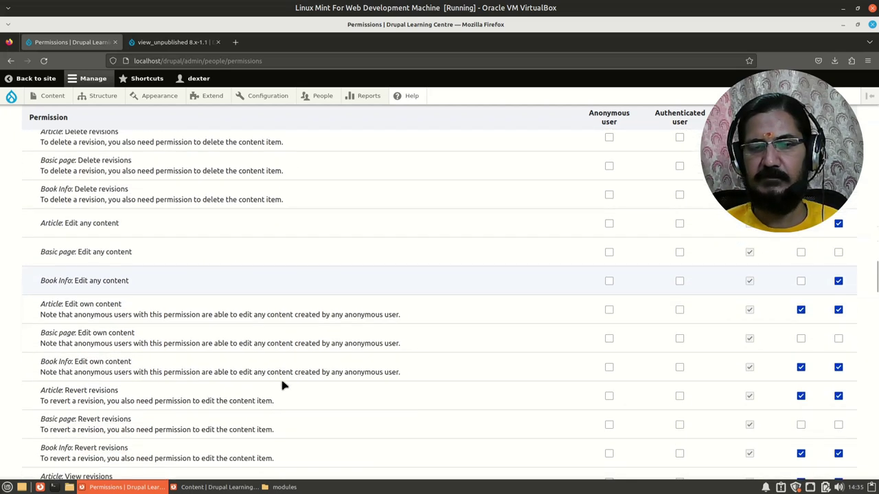
{"action": "scroll", "coordinate": [282, 385], "scroll_direction": "down", "scroll_amount": 6}
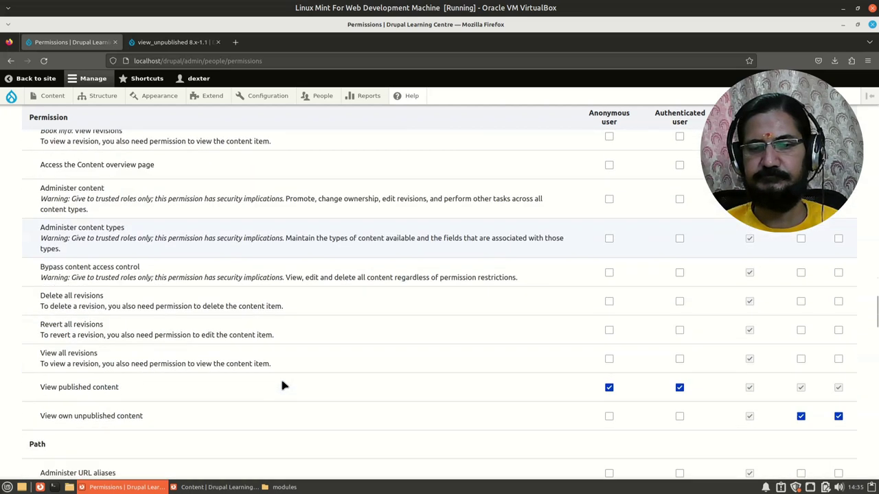
{"action": "scroll", "coordinate": [281, 385], "scroll_direction": "down", "scroll_amount": 2}
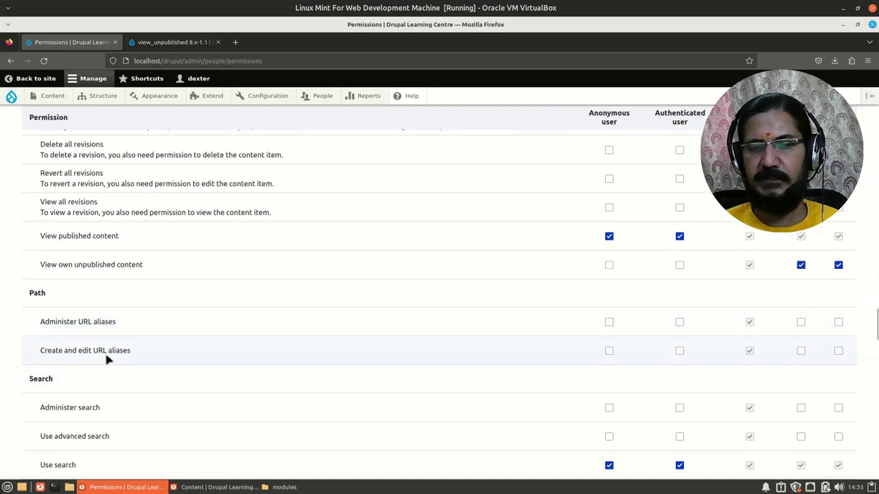
{"action": "left_click", "coordinate": [837, 351]}
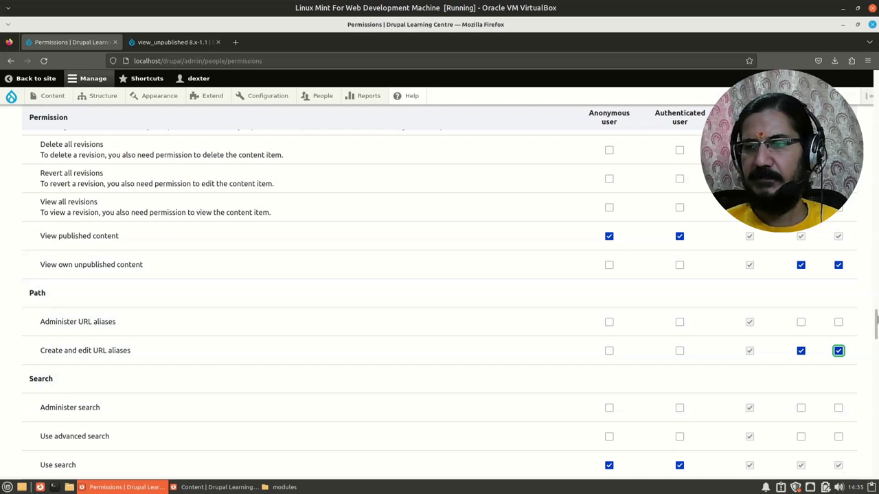
{"action": "scroll", "coordinate": [439, 288], "scroll_direction": "down", "scroll_amount": 10}
{"action": "left_click", "coordinate": [66, 421]}
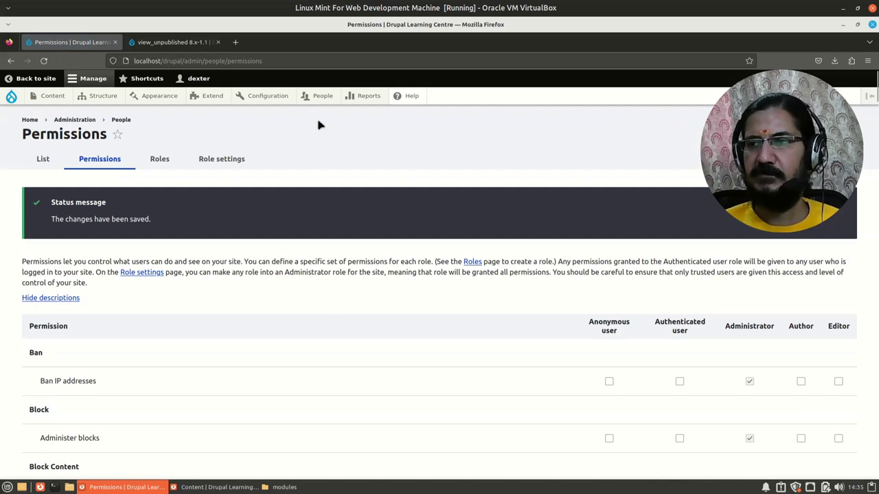
In the editor's window, set the Drupal Permission article's URL alias to /cms/drupal-permissions and save
{"action": "key", "text": "alt+Tab"}
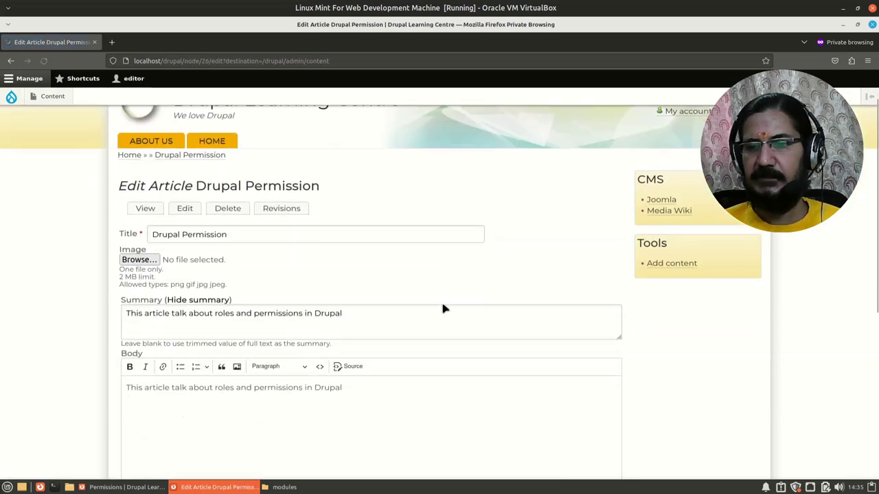
{"action": "scroll", "coordinate": [443, 304], "scroll_direction": "down", "scroll_amount": 5}
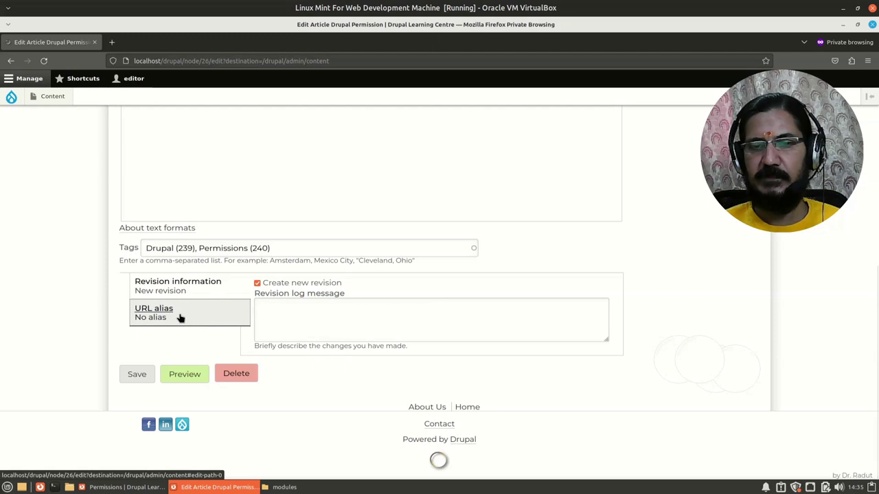
{"action": "left_click", "coordinate": [180, 318]}
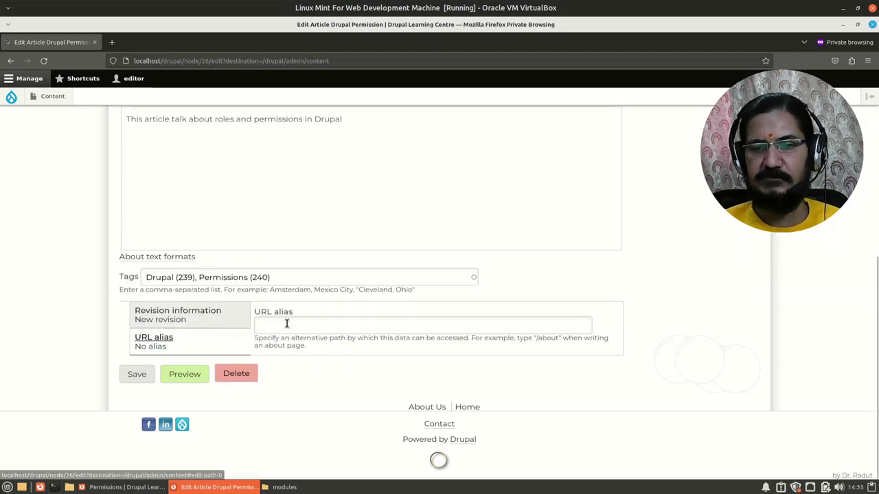
{"action": "type", "text": "/d"}
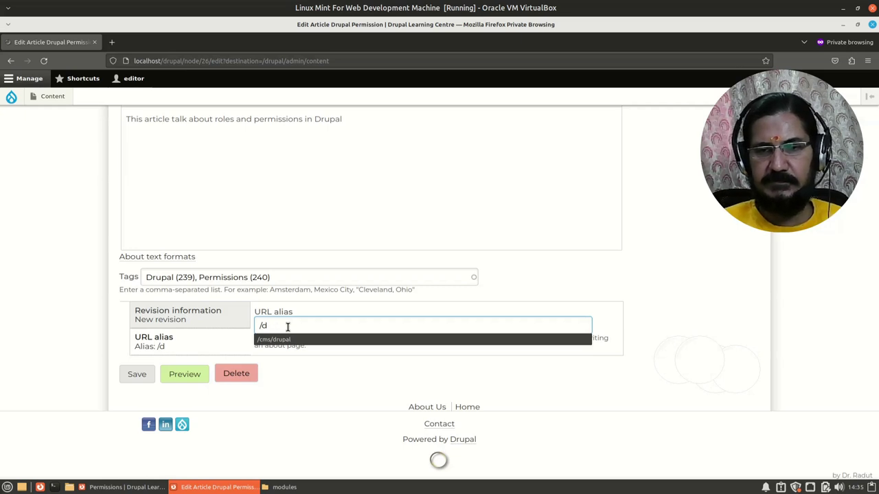
{"action": "key", "text": "BackSpace"}
{"action": "type", "text": "cms"}
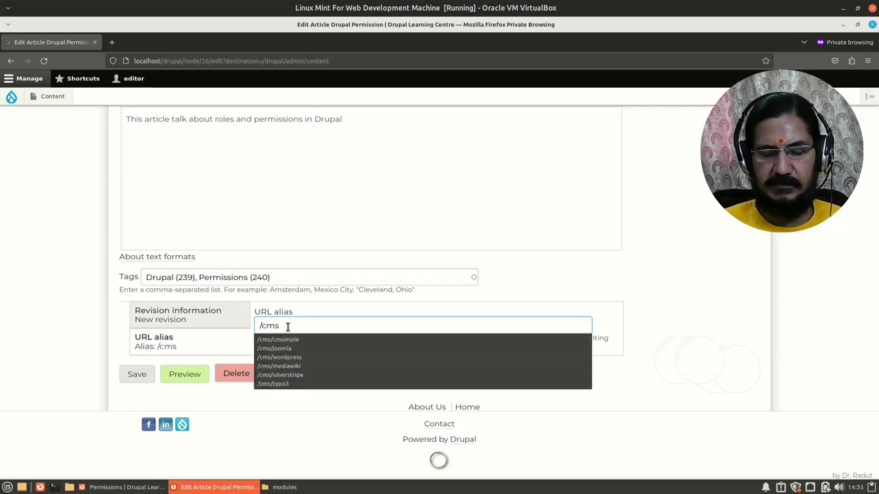
{"action": "type", "text": "/drupal"}
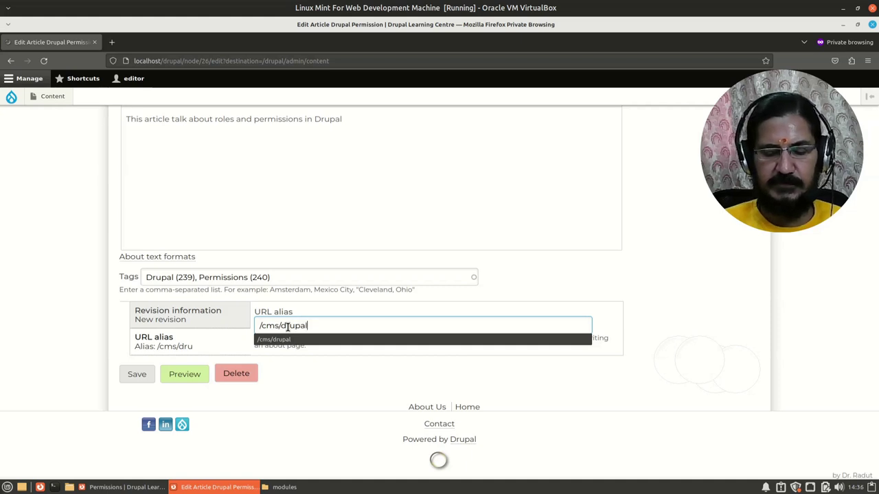
{"action": "type", "text": "-permissions"}
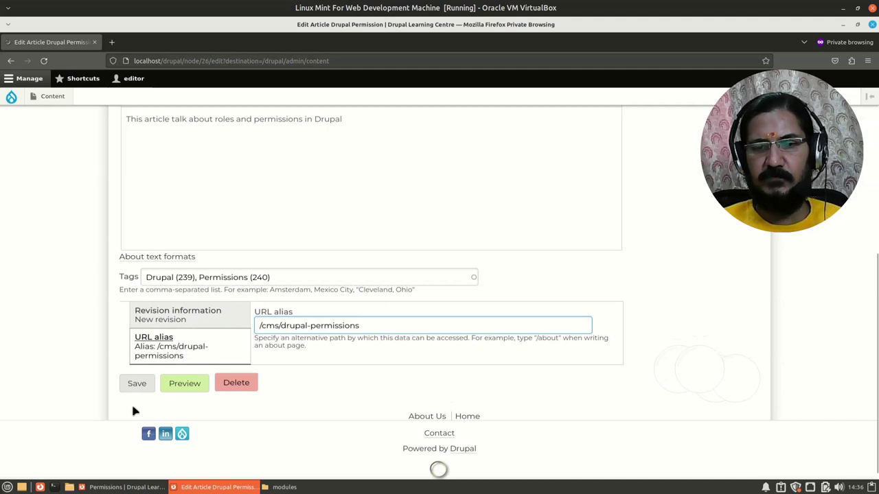
{"action": "left_click", "coordinate": [137, 384]}
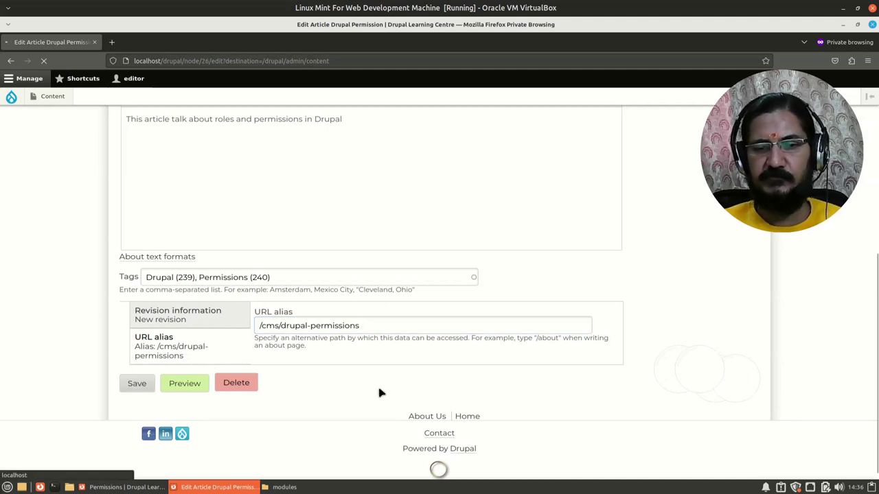
Switch between windows and settle on the administrator's Permissions page
{"action": "scroll", "coordinate": [398, 422], "scroll_direction": "down", "scroll_amount": 5}
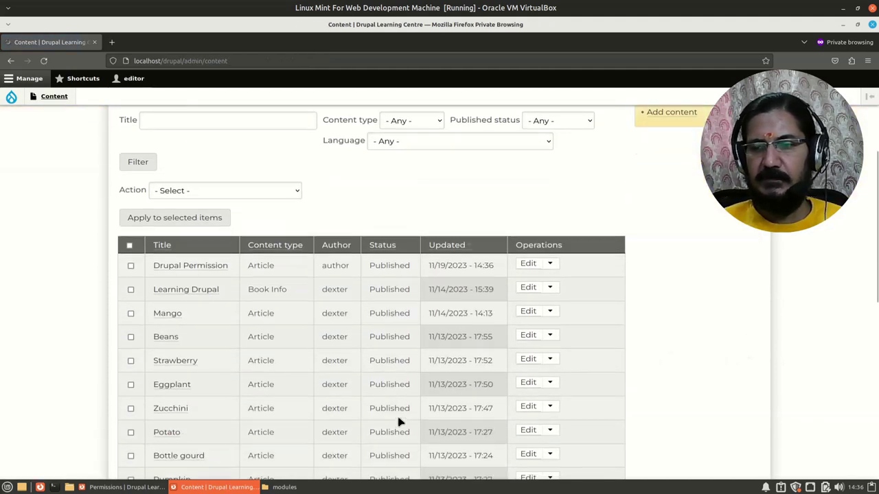
{"action": "key", "text": "alt+Tab"}
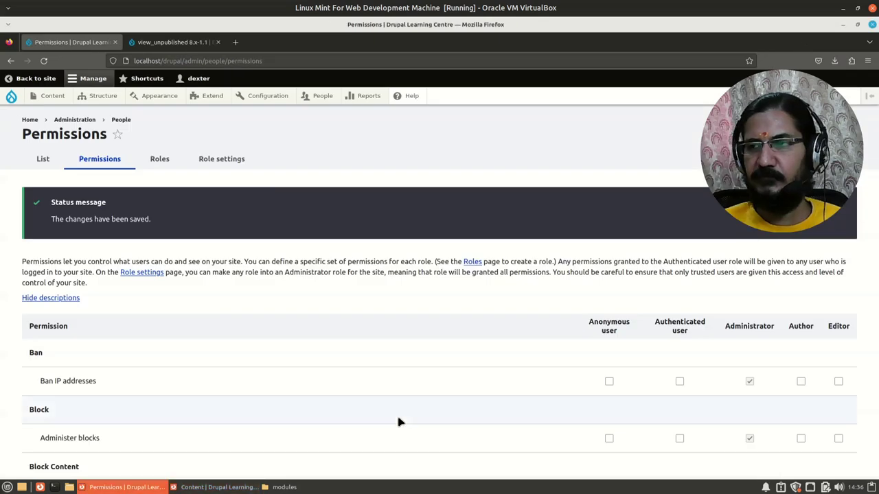
{"action": "key", "text": "alt+Tab"}
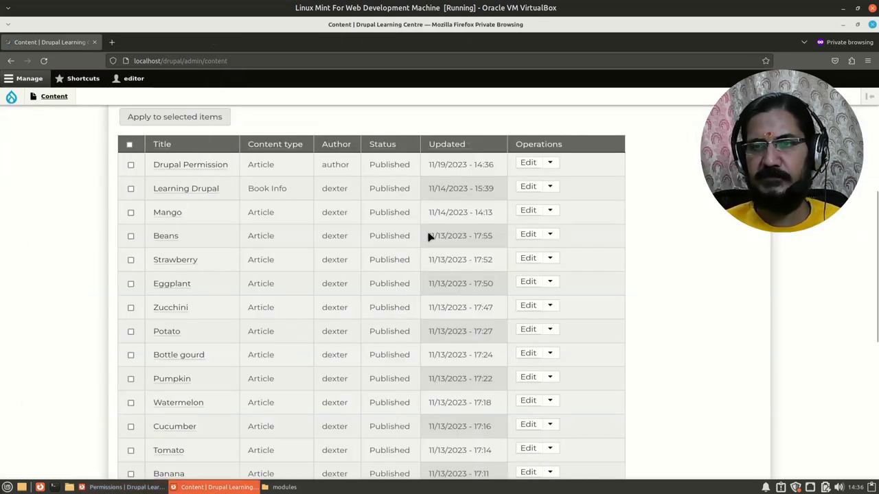
{"action": "key", "text": "alt+Tab"}
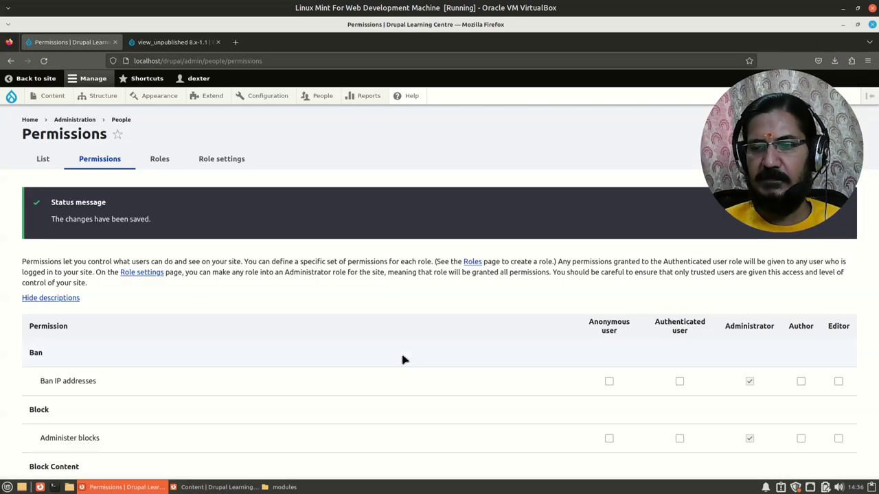
Grant the Editor role the Administer content permission and save the permissions
{"action": "scroll", "coordinate": [403, 360], "scroll_direction": "down", "scroll_amount": 10}
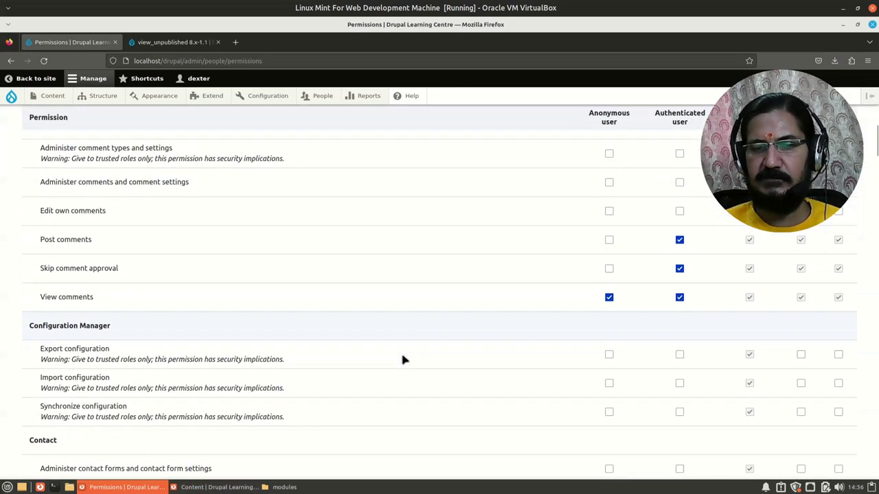
{"action": "scroll", "coordinate": [404, 360], "scroll_direction": "down", "scroll_amount": 3}
{"action": "scroll", "coordinate": [397, 371], "scroll_direction": "down", "scroll_amount": 9}
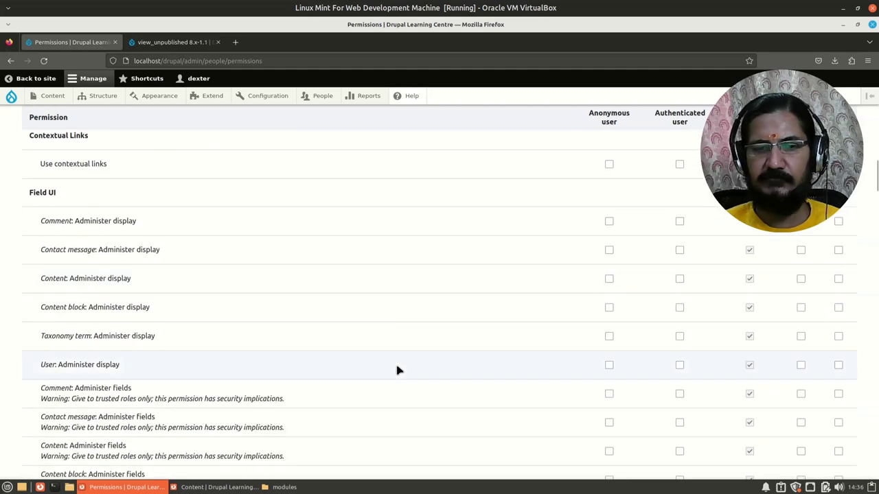
{"action": "scroll", "coordinate": [396, 371], "scroll_direction": "down", "scroll_amount": 6}
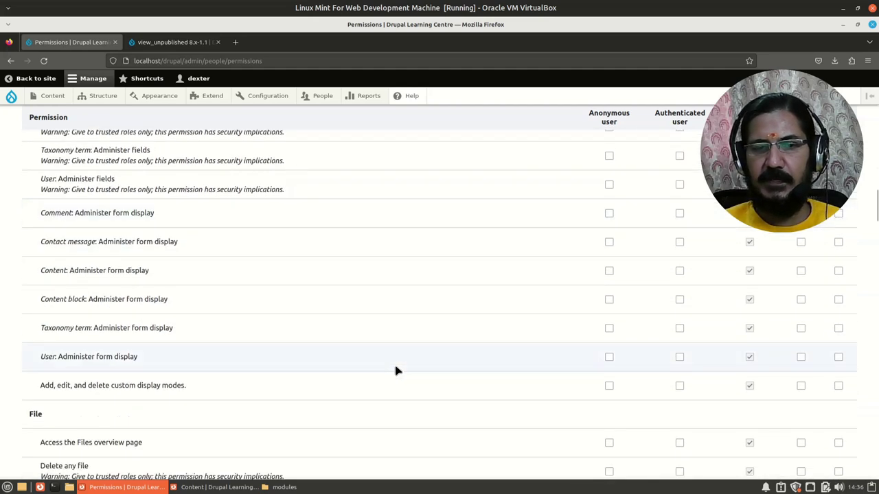
{"action": "scroll", "coordinate": [396, 371], "scroll_direction": "down", "scroll_amount": 7}
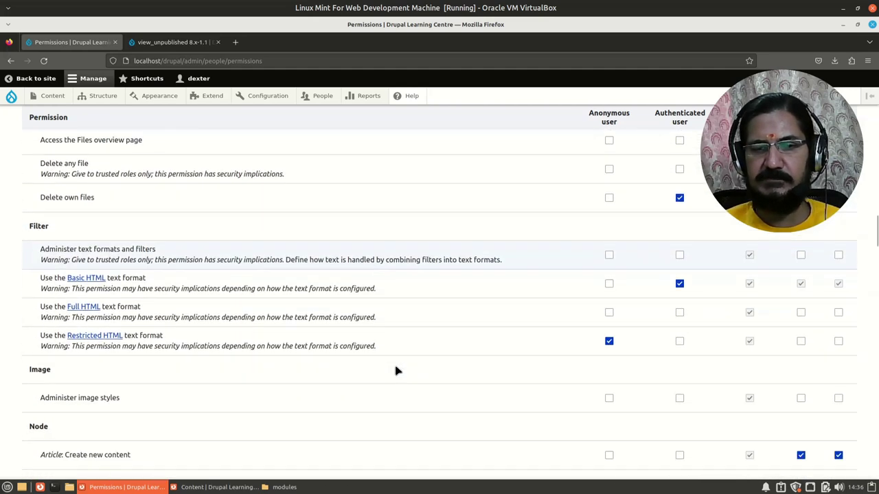
{"action": "scroll", "coordinate": [396, 371], "scroll_direction": "down", "scroll_amount": 10}
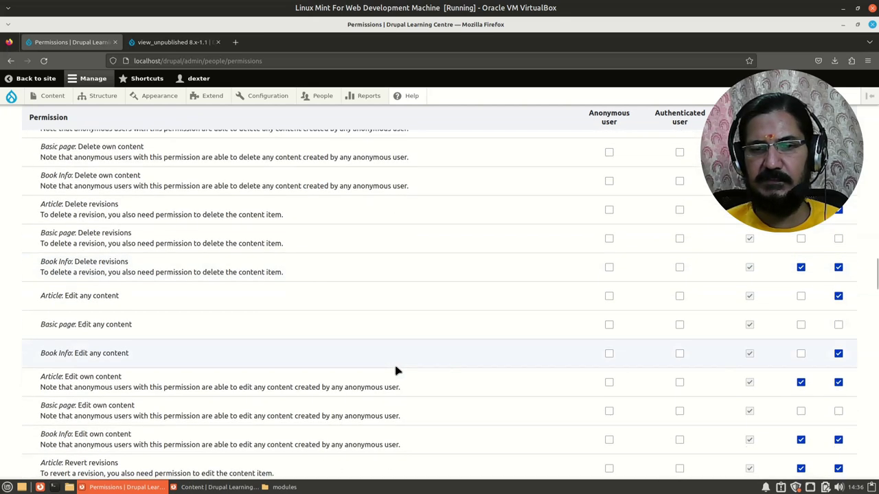
{"action": "scroll", "coordinate": [398, 373], "scroll_direction": "down", "scroll_amount": 5}
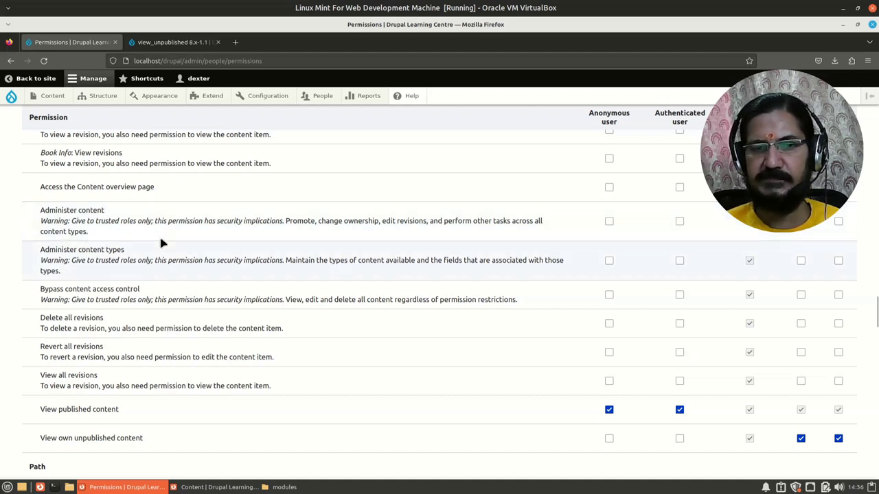
{"action": "scroll", "coordinate": [416, 362], "scroll_direction": "up", "scroll_amount": 3}
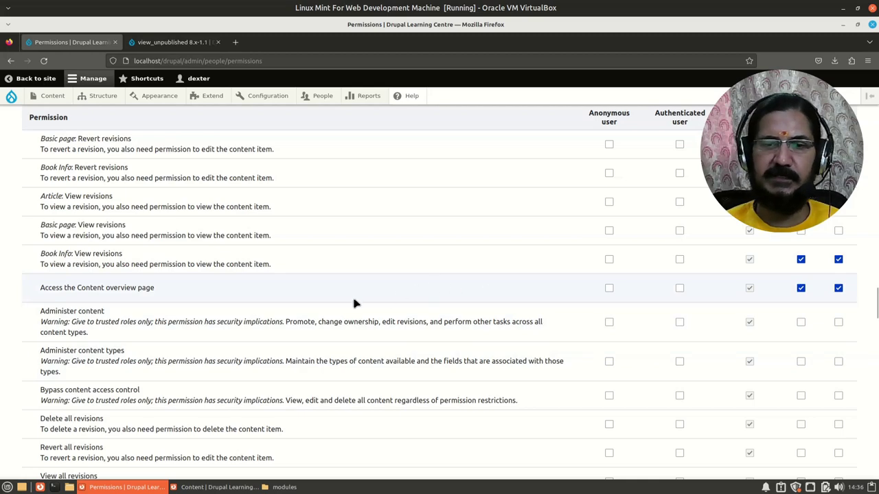
{"action": "left_click", "coordinate": [838, 322]}
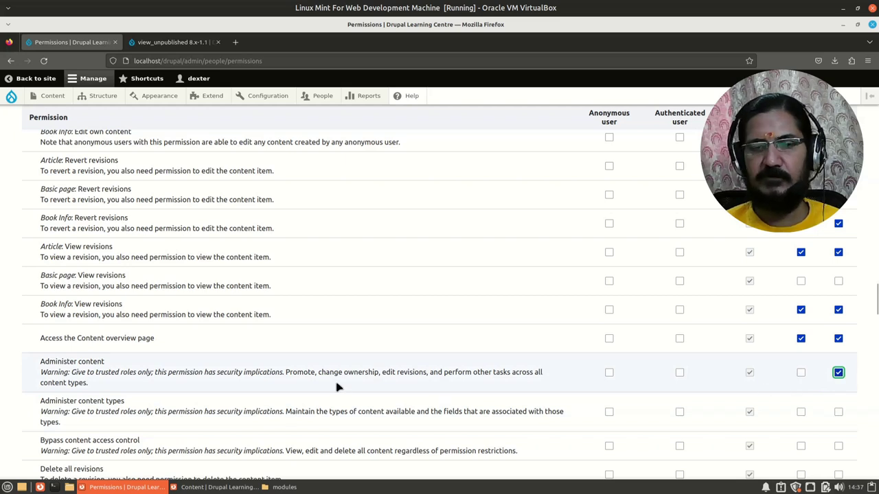
{"action": "scroll", "coordinate": [309, 392], "scroll_direction": "down", "scroll_amount": 20}
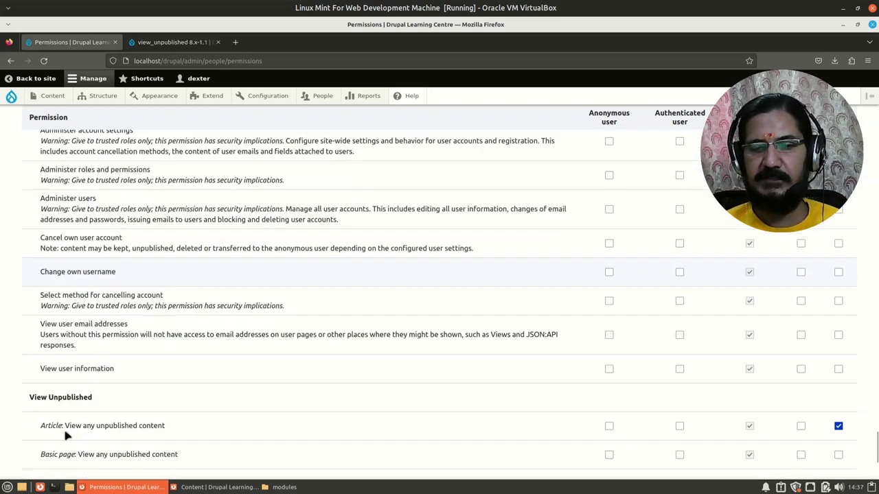
{"action": "scroll", "coordinate": [59, 437], "scroll_direction": "down", "scroll_amount": 3}
{"action": "left_click", "coordinate": [63, 419]}
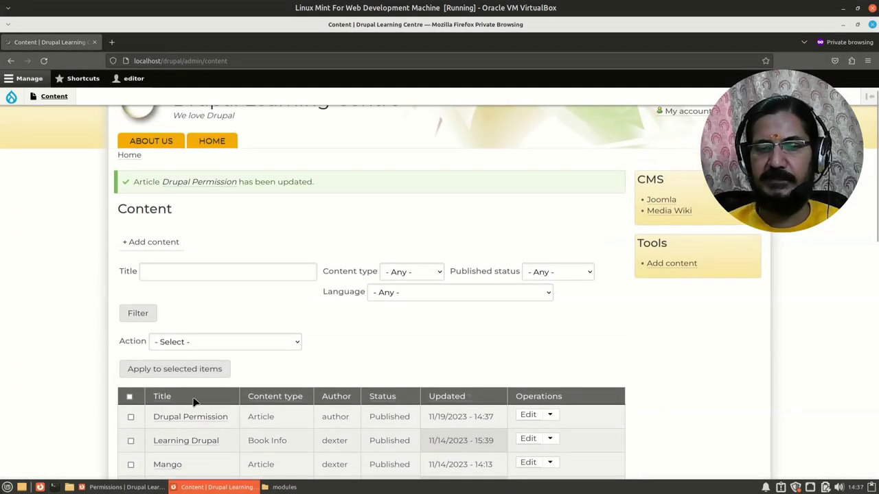
Open the Drupal Permission article's edit form as the editor
{"action": "scroll", "coordinate": [193, 402], "scroll_direction": "down", "scroll_amount": 1}
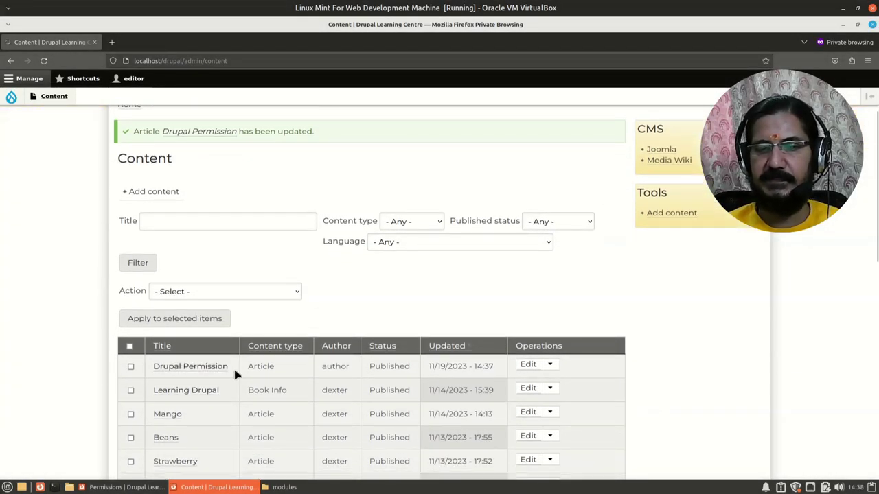
{"action": "left_click", "coordinate": [528, 366]}
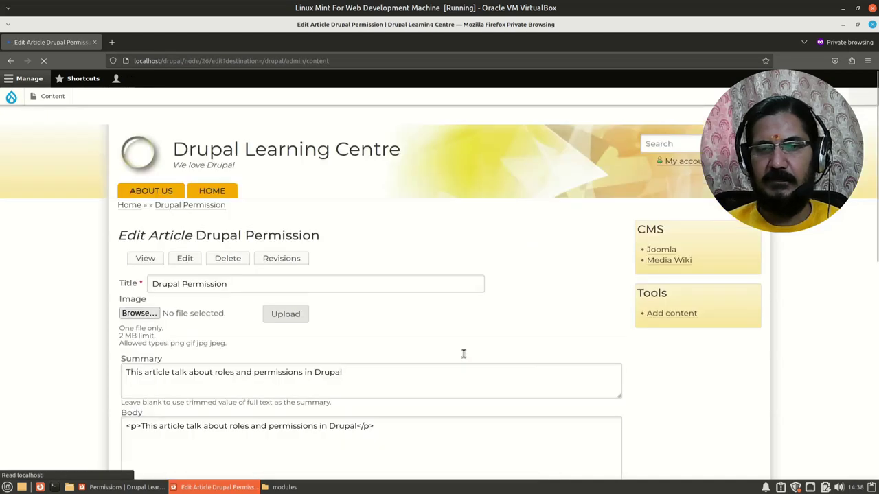
{"action": "scroll", "coordinate": [464, 353], "scroll_direction": "down", "scroll_amount": 6}
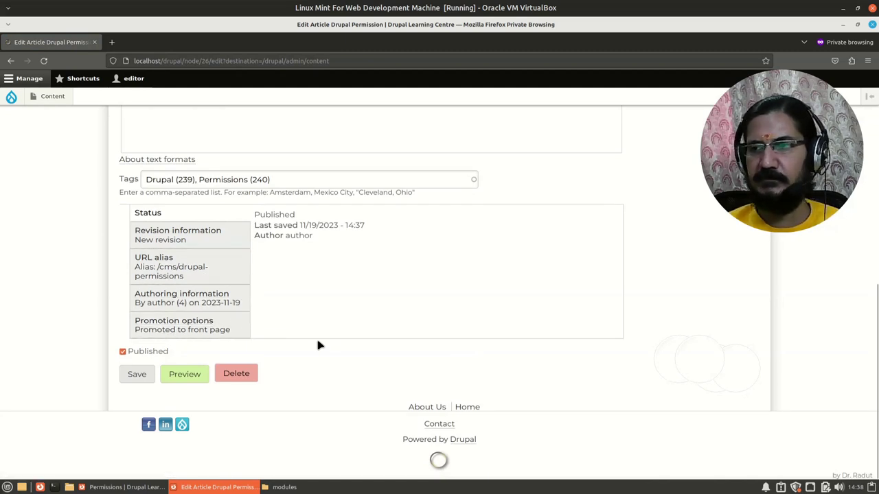
{"action": "scroll", "coordinate": [318, 345], "scroll_direction": "up", "scroll_amount": 1}
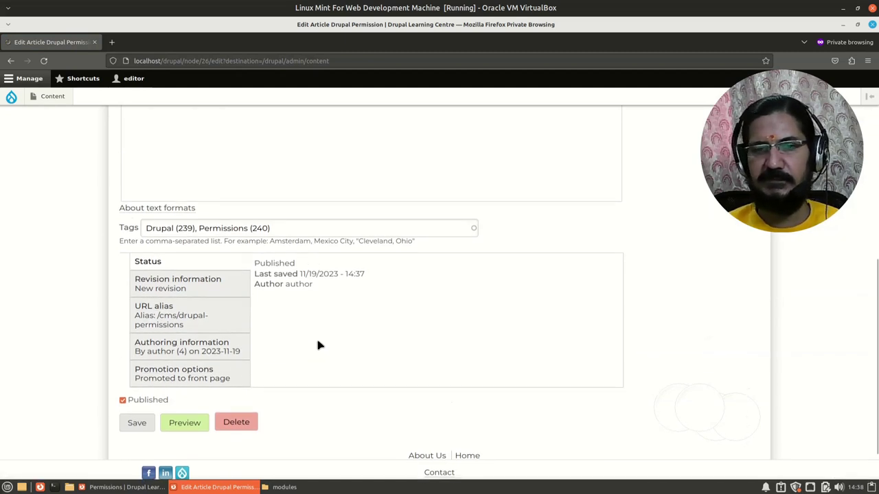
Check the Content overview in a new tab, then return to the article's edit form
{"action": "middle_click", "coordinate": [58, 96]}
{"action": "left_click", "coordinate": [165, 42]}
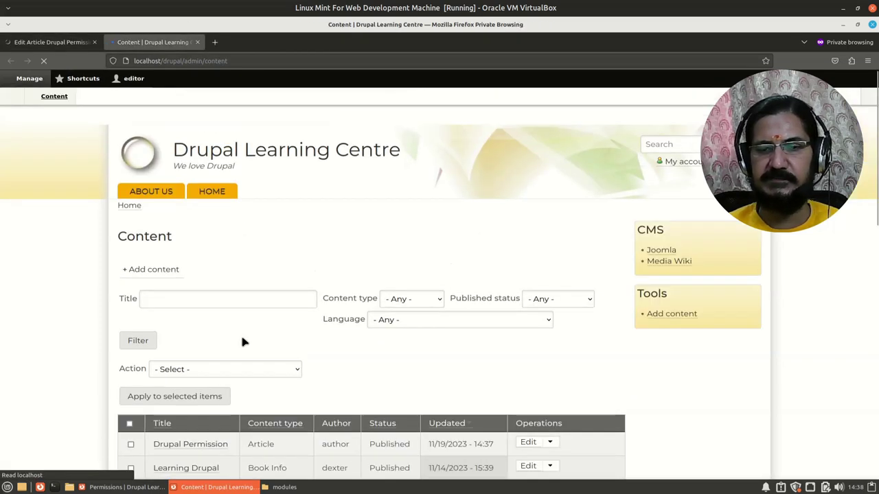
{"action": "scroll", "coordinate": [241, 341], "scroll_direction": "down", "scroll_amount": 5}
{"action": "scroll", "coordinate": [260, 326], "scroll_direction": "down", "scroll_amount": 3}
{"action": "scroll", "coordinate": [270, 381], "scroll_direction": "up", "scroll_amount": 2}
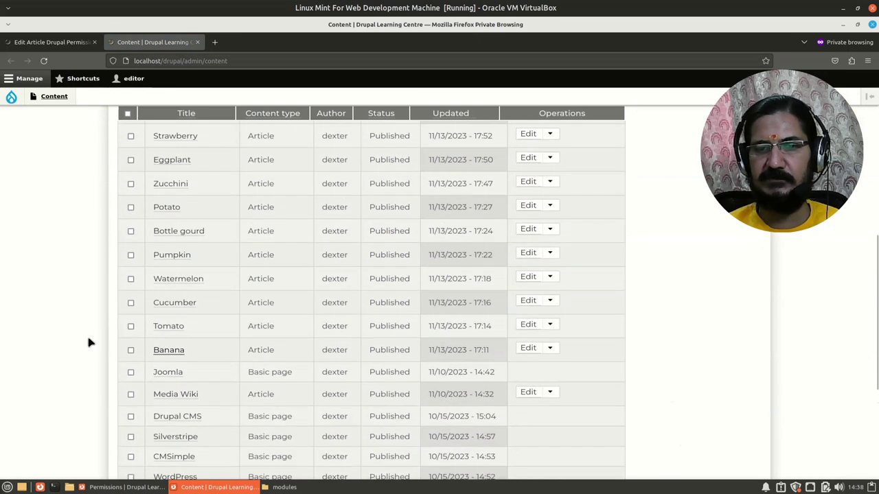
{"action": "scroll", "coordinate": [167, 259], "scroll_direction": "up", "scroll_amount": 2}
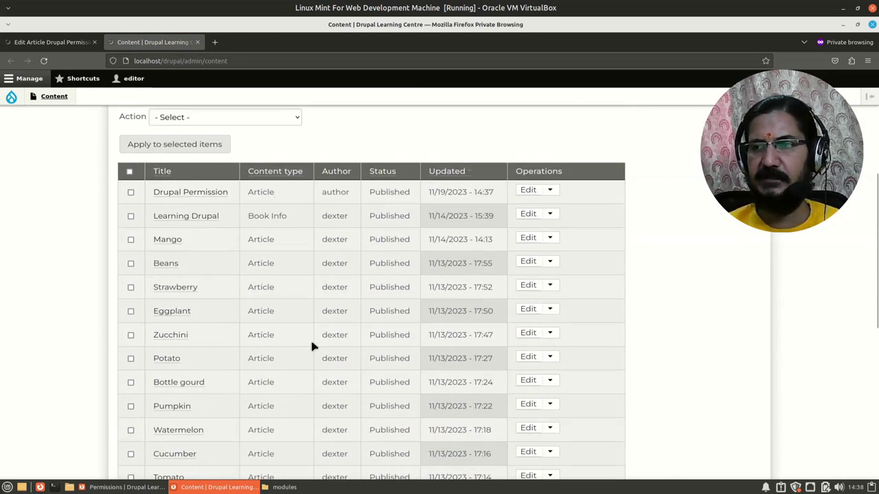
{"action": "scroll", "coordinate": [311, 347], "scroll_direction": "down", "scroll_amount": 1}
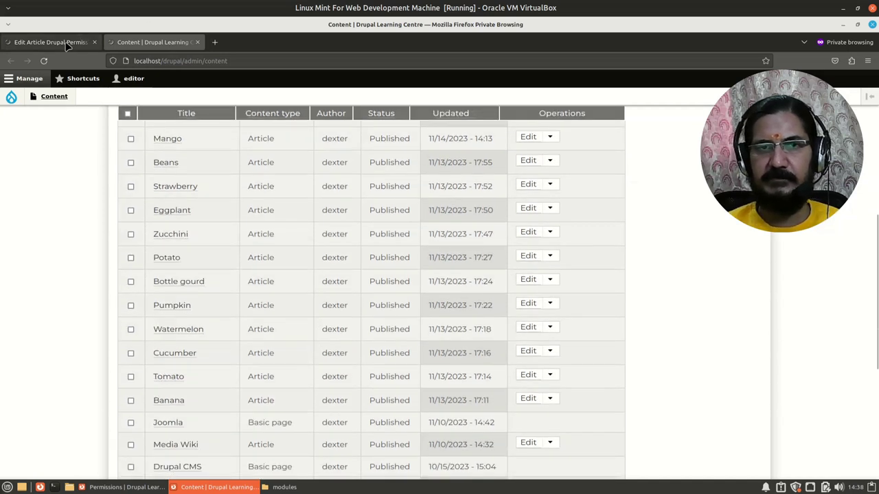
{"action": "left_click", "coordinate": [68, 43]}
Show the article's URL alias, Authoring information and Promotion options settings
{"action": "scroll", "coordinate": [283, 304], "scroll_direction": "down", "scroll_amount": 1}
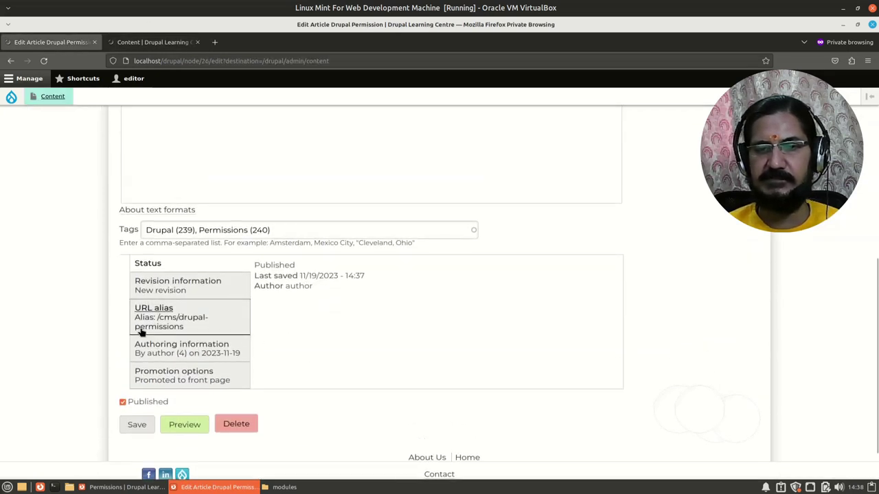
{"action": "left_click", "coordinate": [172, 314]}
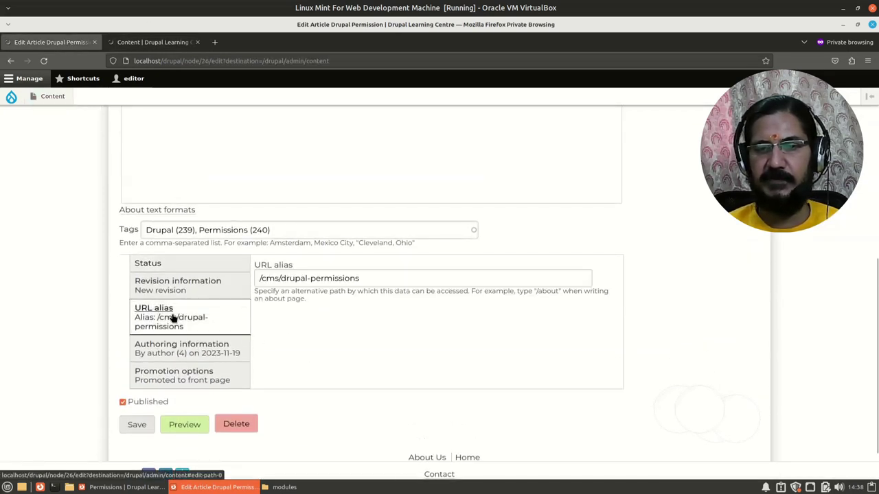
{"action": "left_click", "coordinate": [211, 352]}
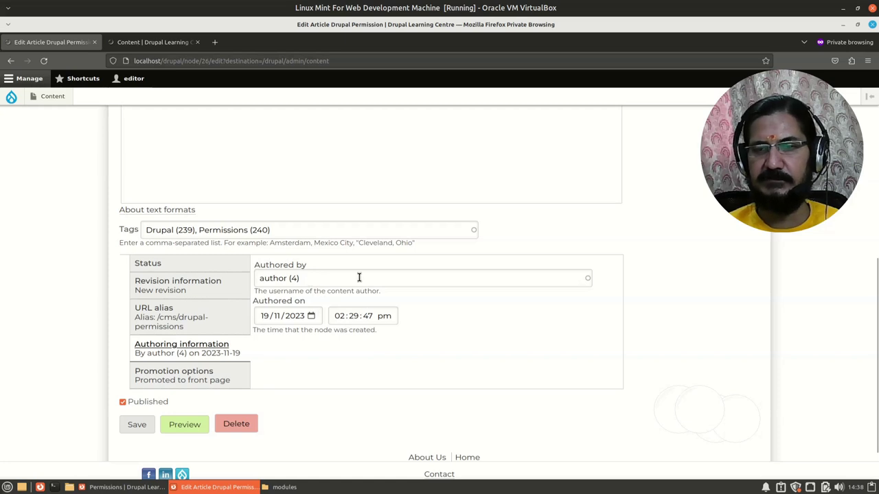
{"action": "left_click", "coordinate": [177, 374]}
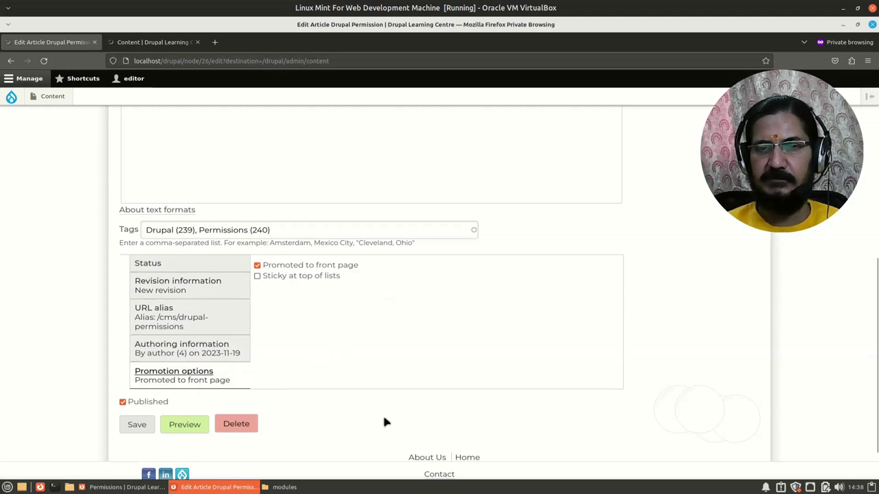
{"action": "scroll", "coordinate": [305, 412], "scroll_direction": "up", "scroll_amount": 1}
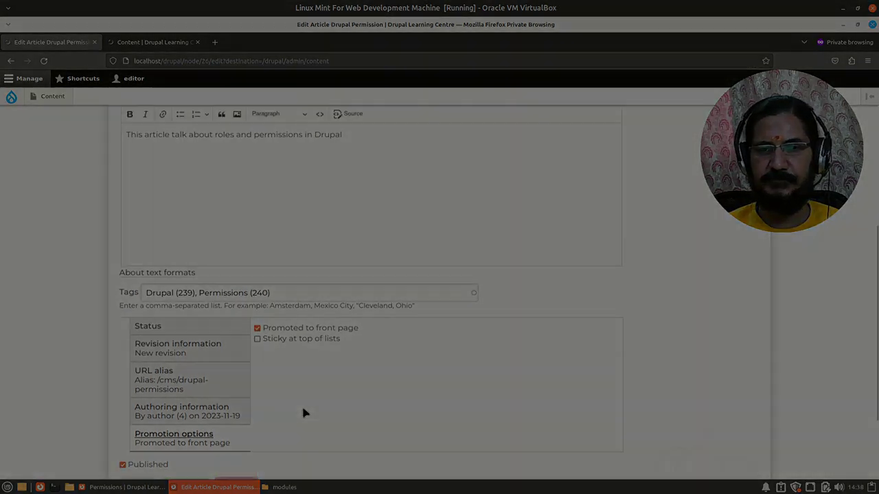